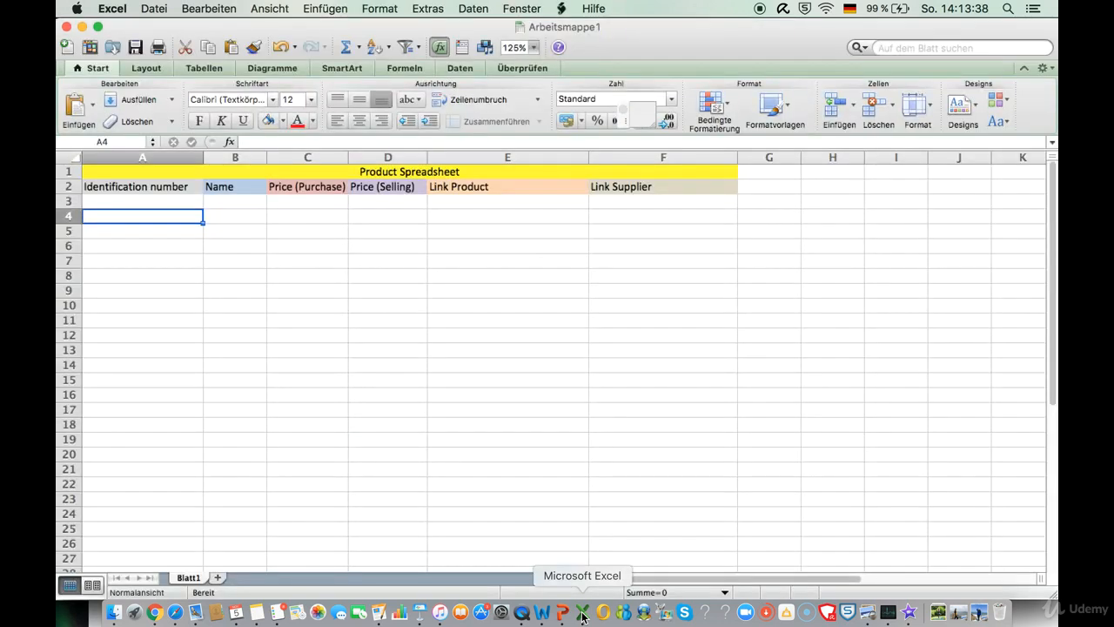
- Review the row 2 headers from Identification number to Link Supplier and the empty cells below Link Product
click(130, 190)
click(243, 190)
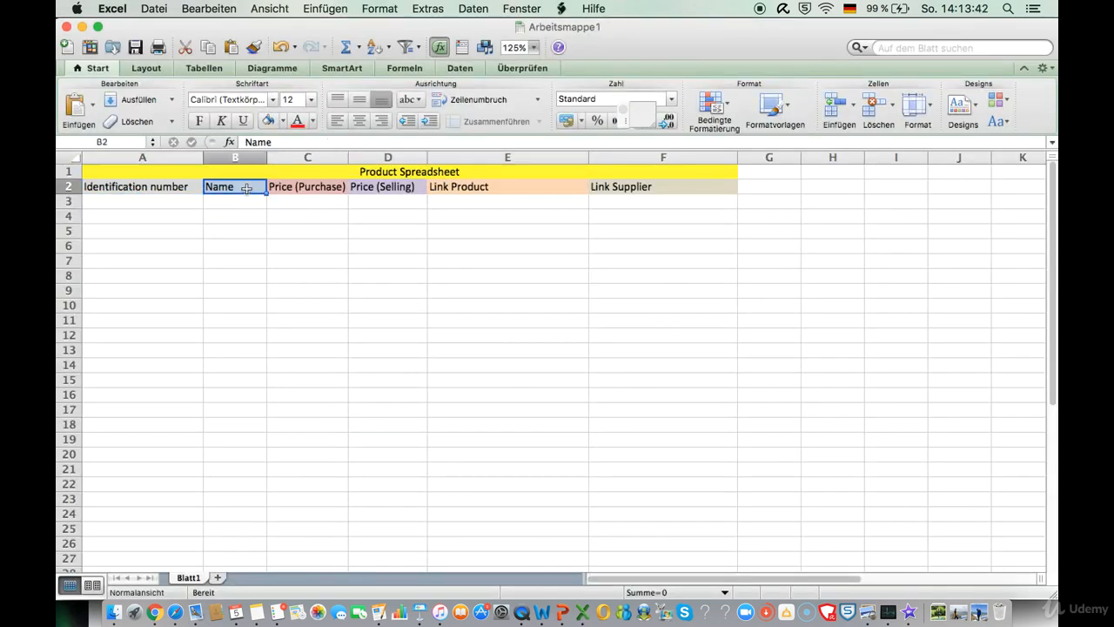
click(311, 198)
click(379, 187)
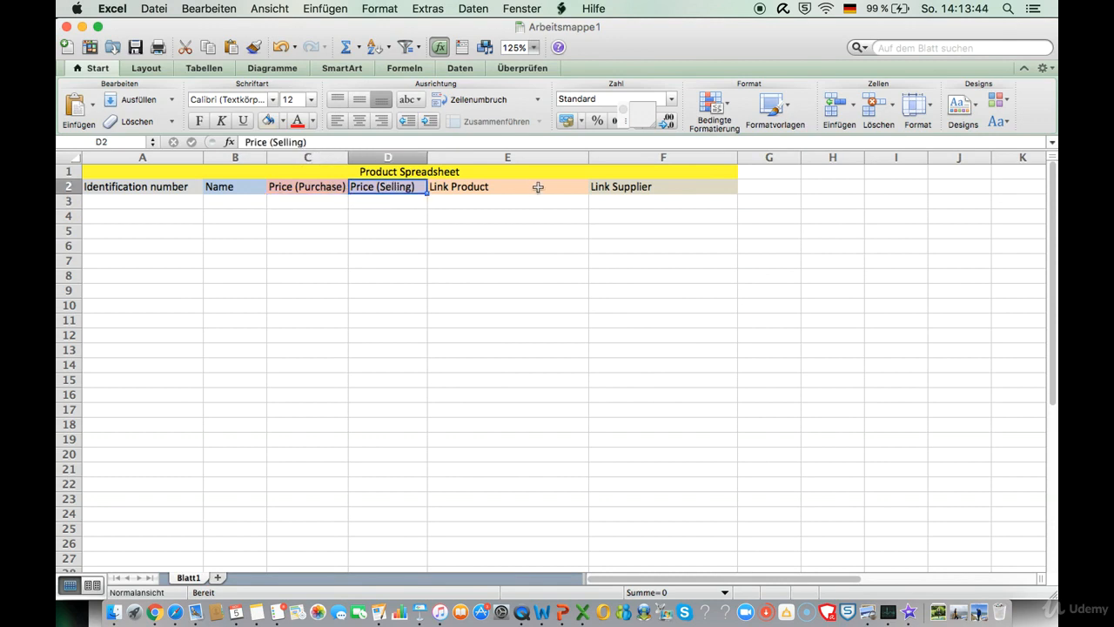
click(542, 185)
click(641, 188)
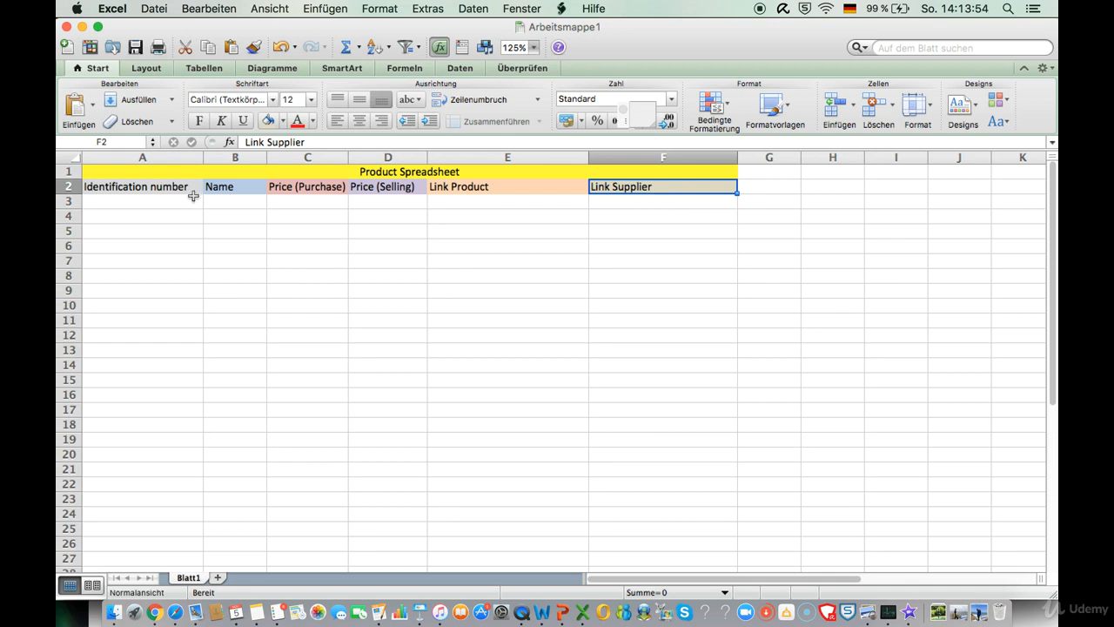
click(136, 190)
click(219, 192)
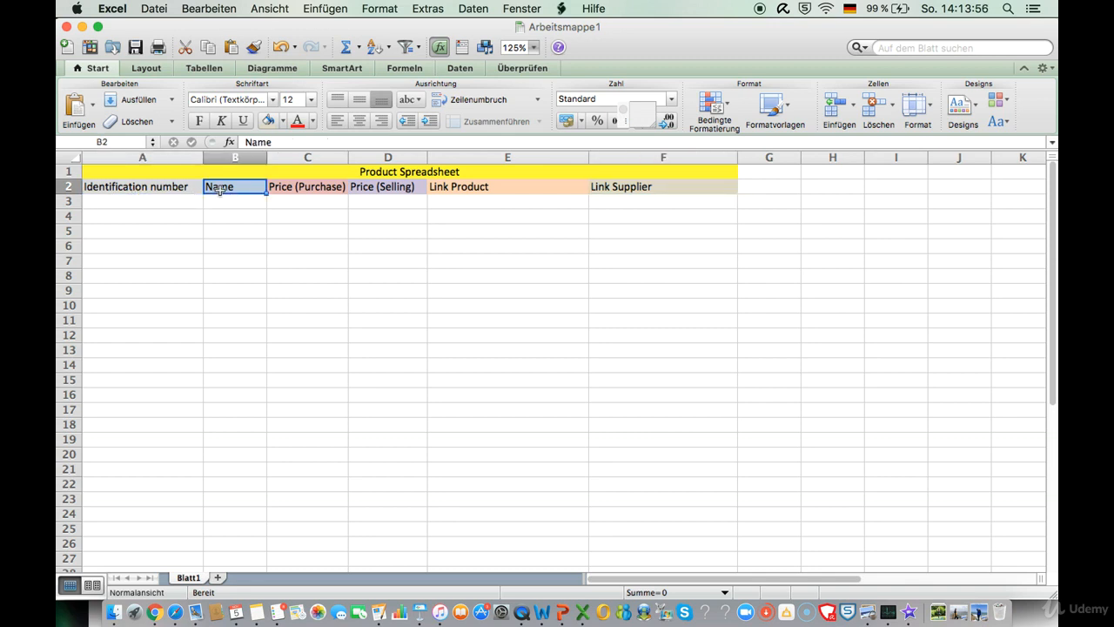
click(274, 187)
click(354, 196)
click(329, 186)
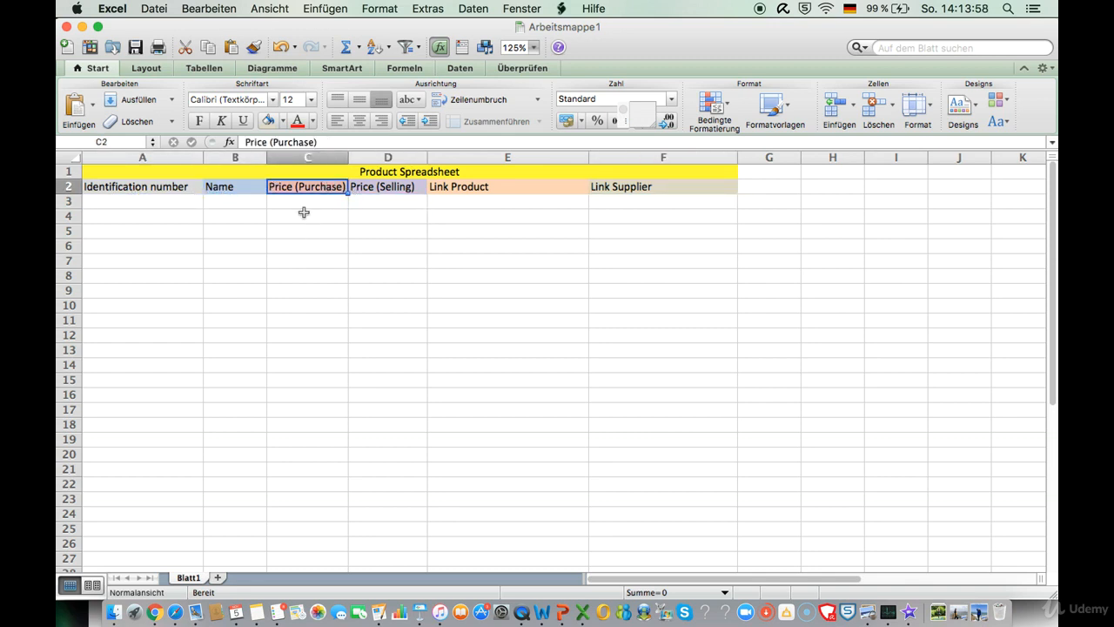
click(389, 199)
click(418, 188)
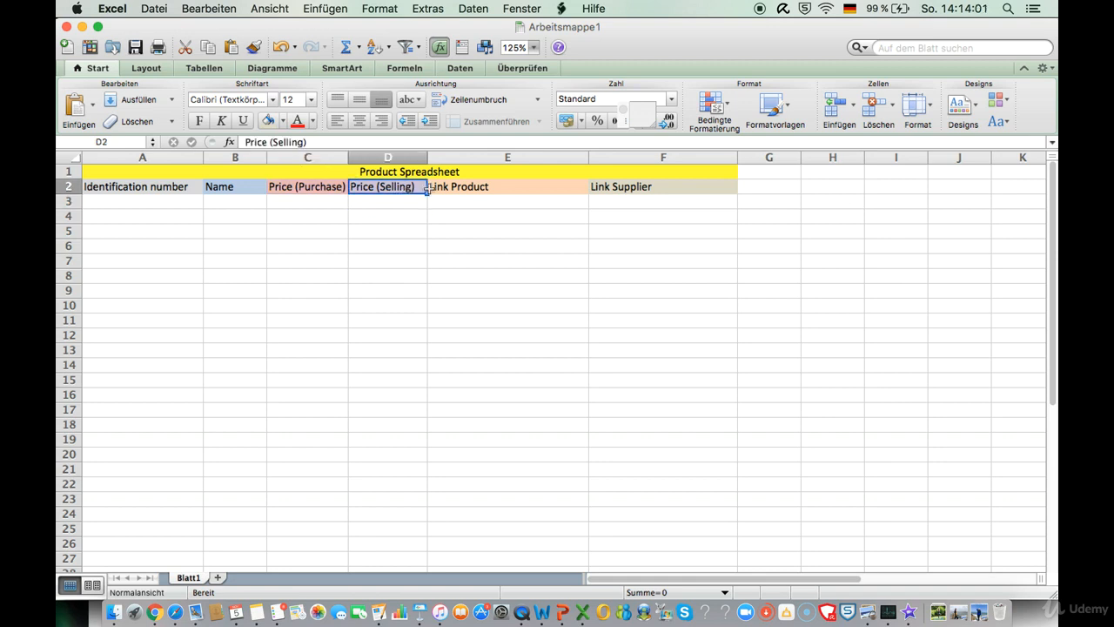
click(515, 186)
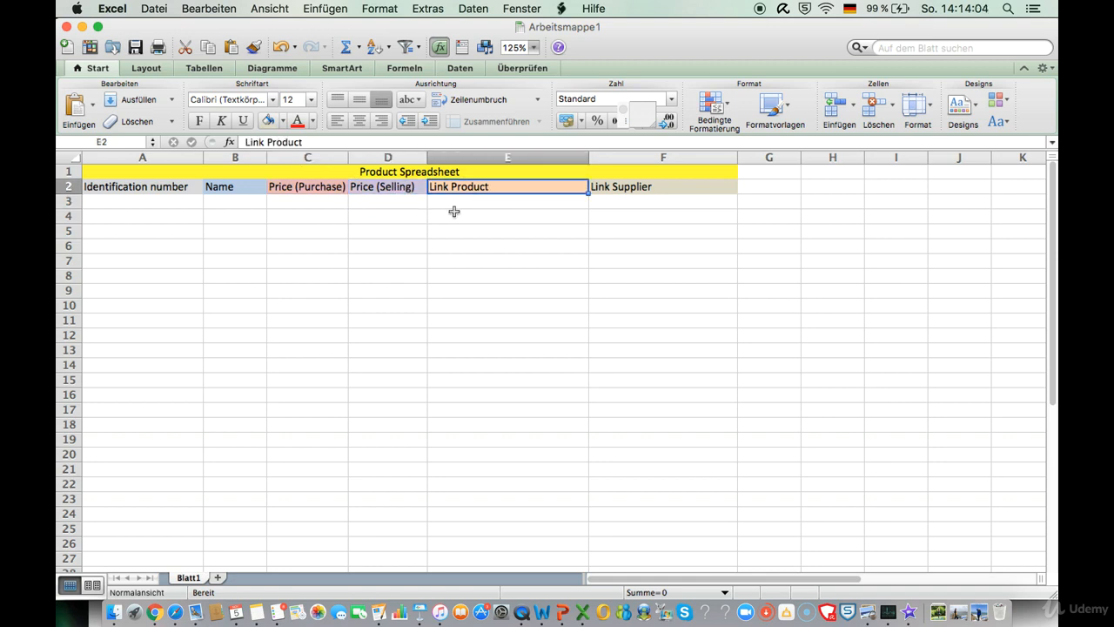
click(640, 188)
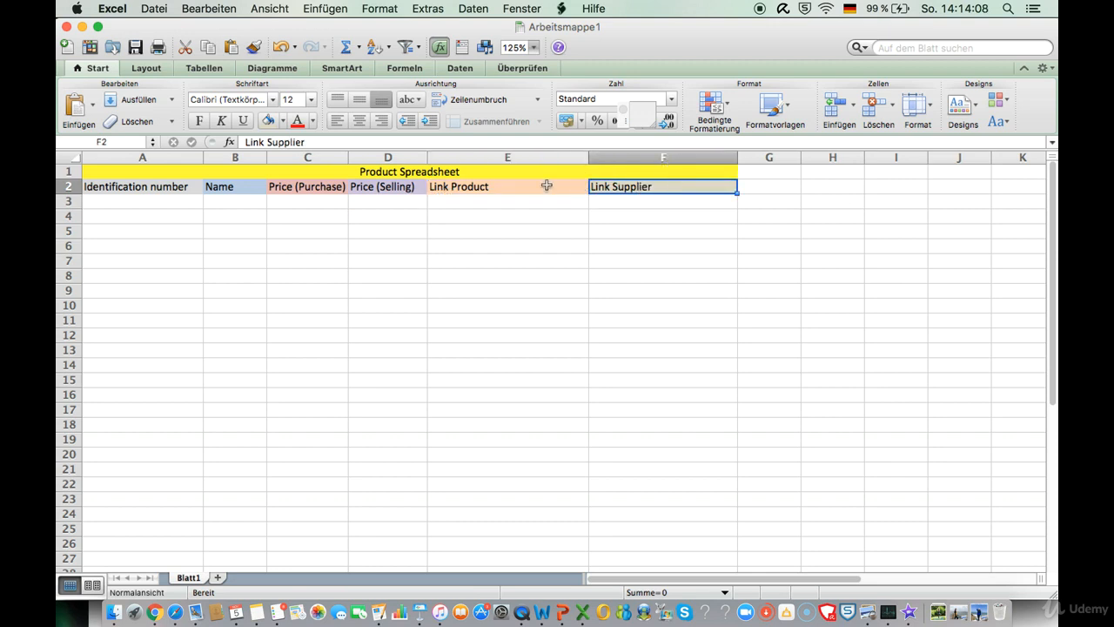
click(480, 200)
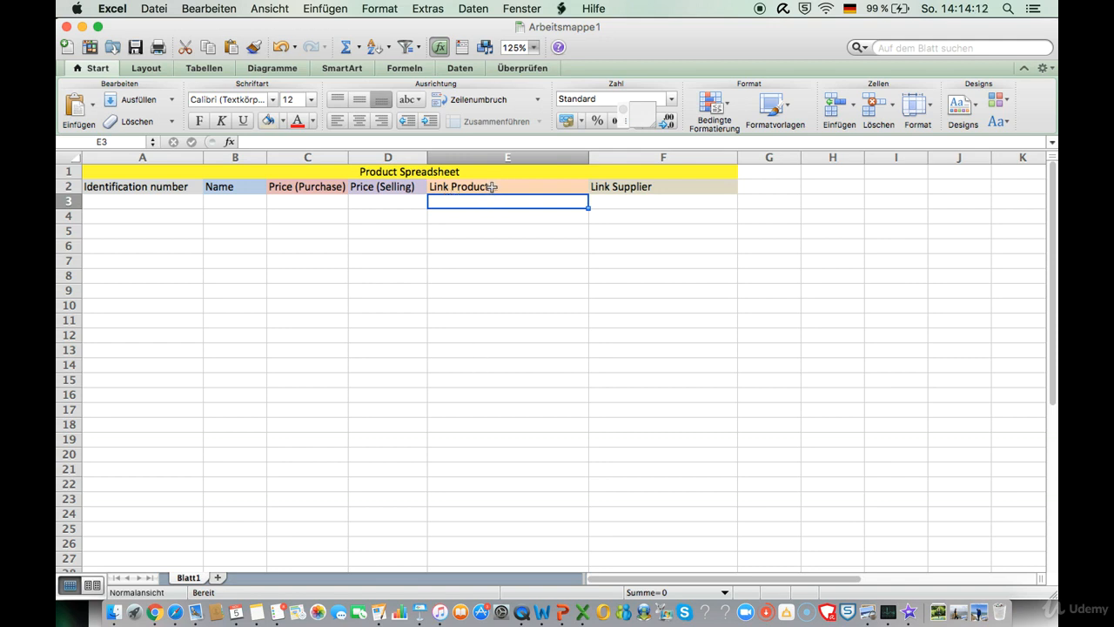
click(490, 185)
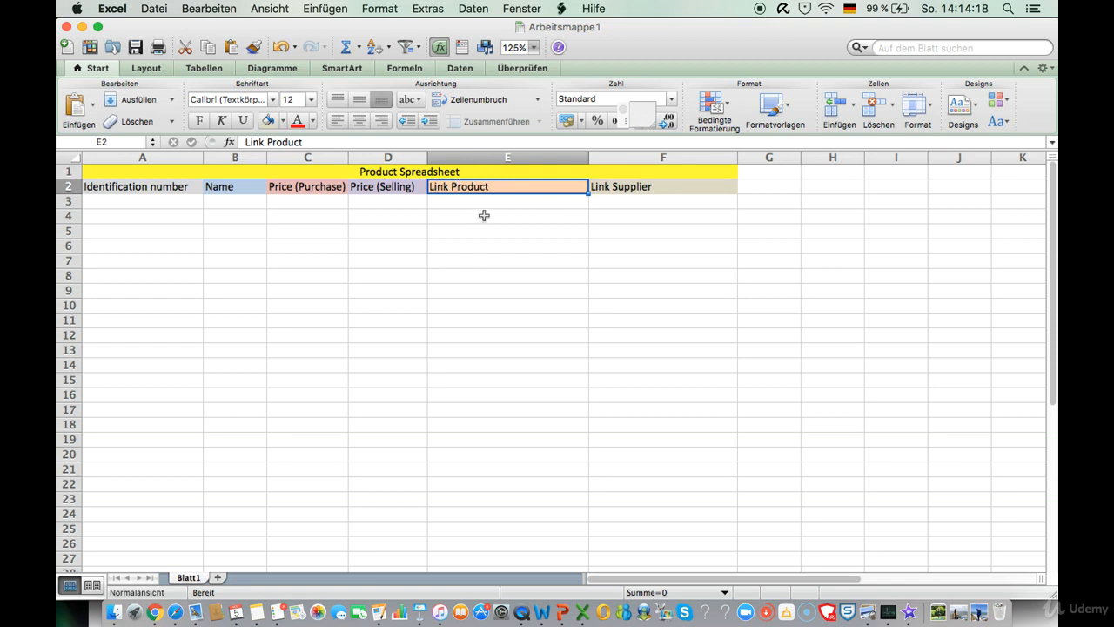
drag(461, 201, 462, 381)
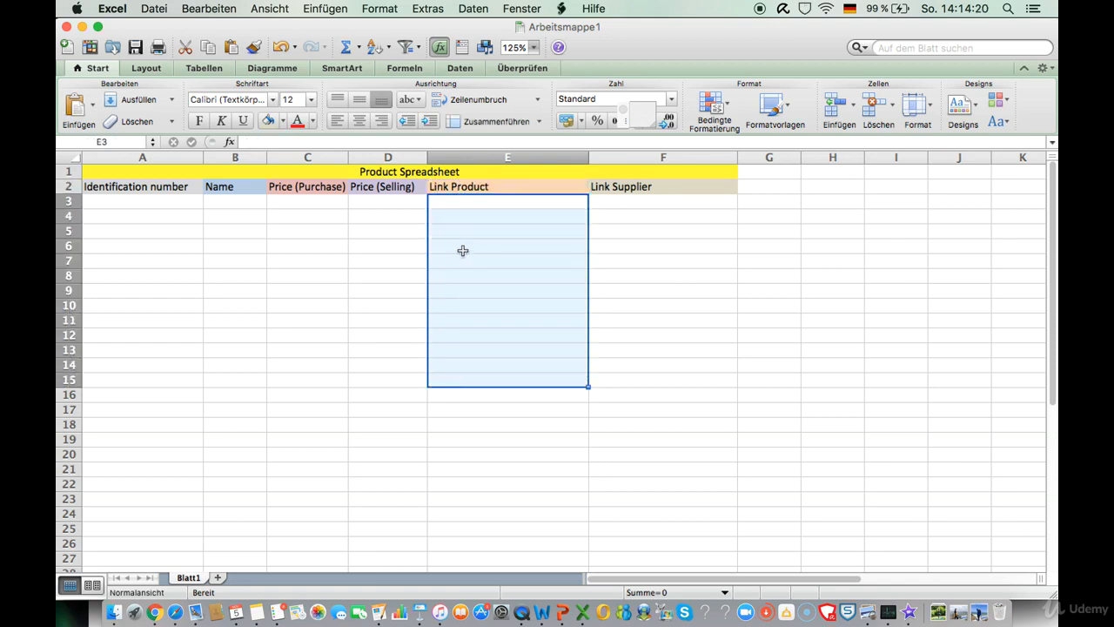
click(462, 249)
click(456, 190)
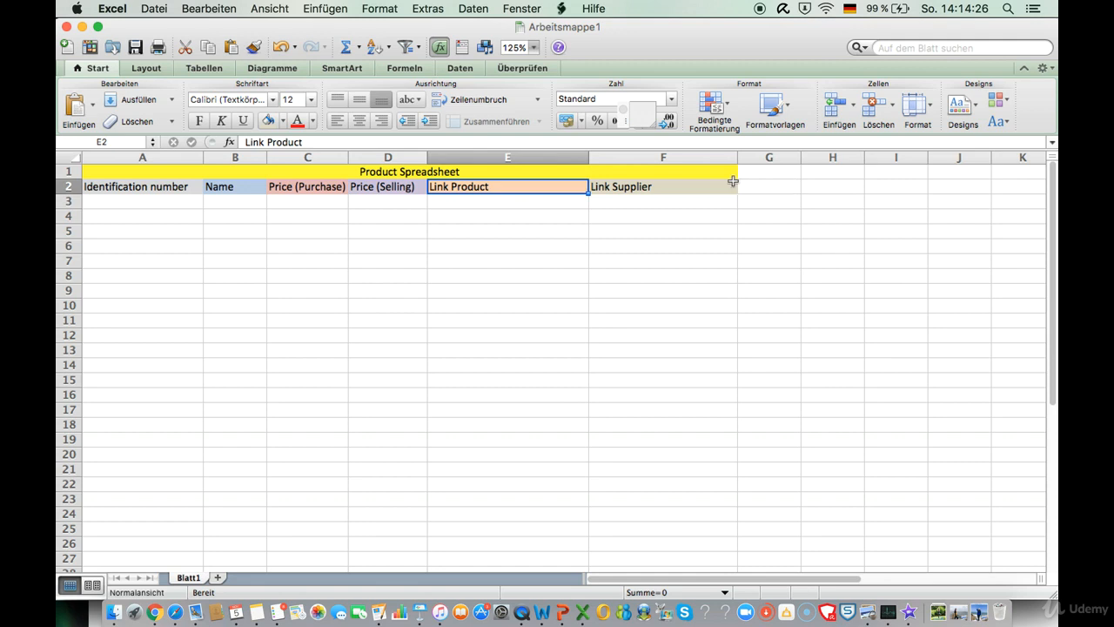
- Add the header "Quantity sold" in cell G2 and widen column G to fit the text
click(768, 186)
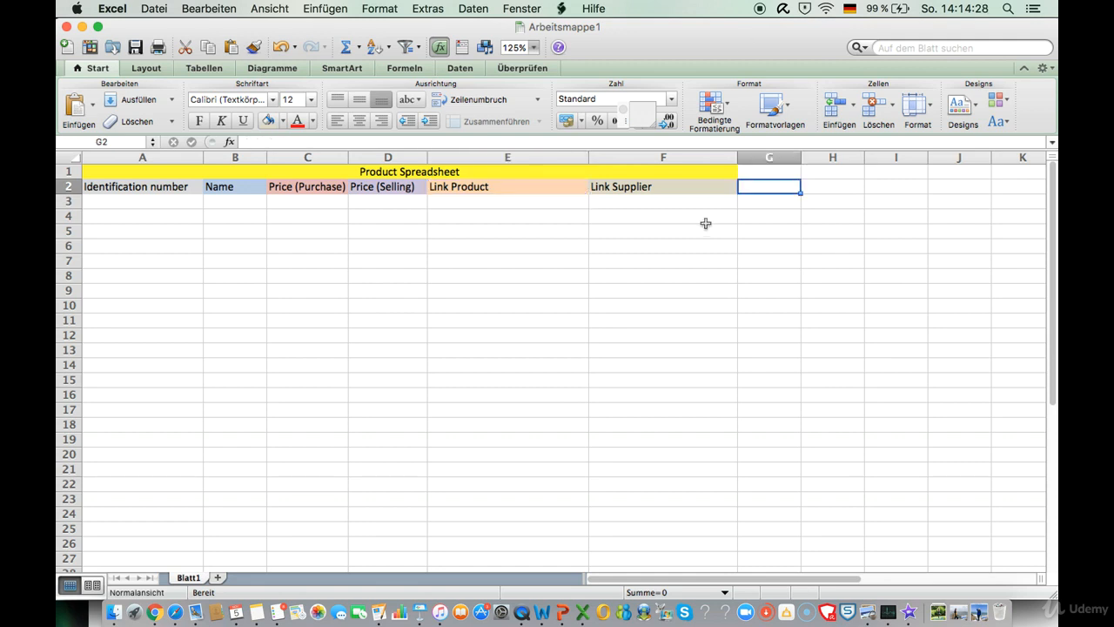
text(Quan)
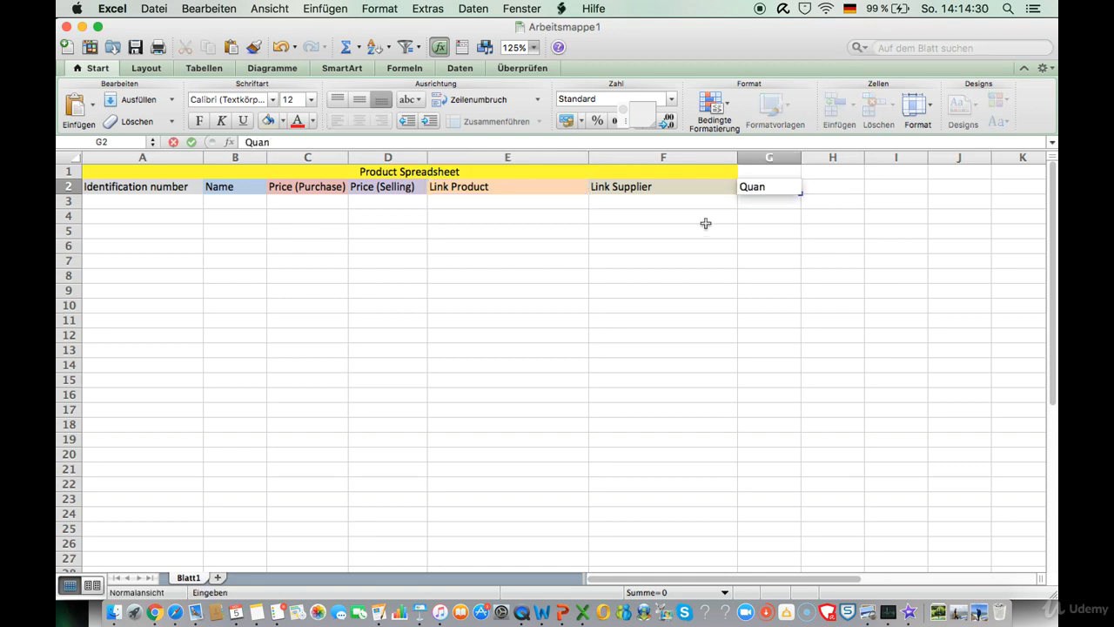
text(tity sol)
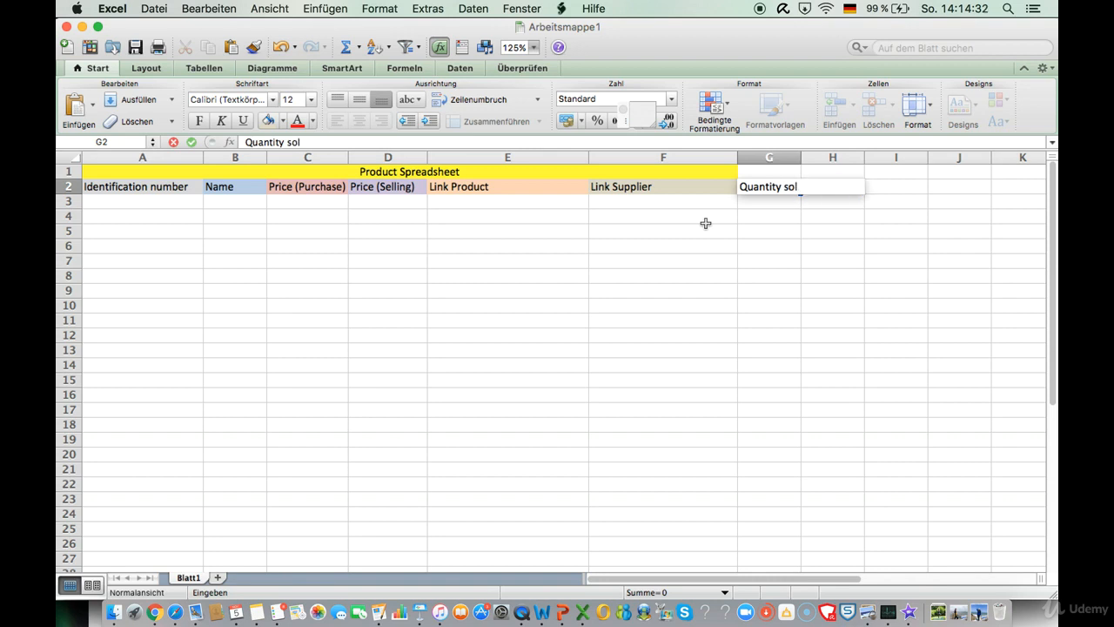
text(d d)
click(800, 157)
drag(801, 157, 828, 158)
- Fill the Quantity sold header cell with standard yellow
click(787, 186)
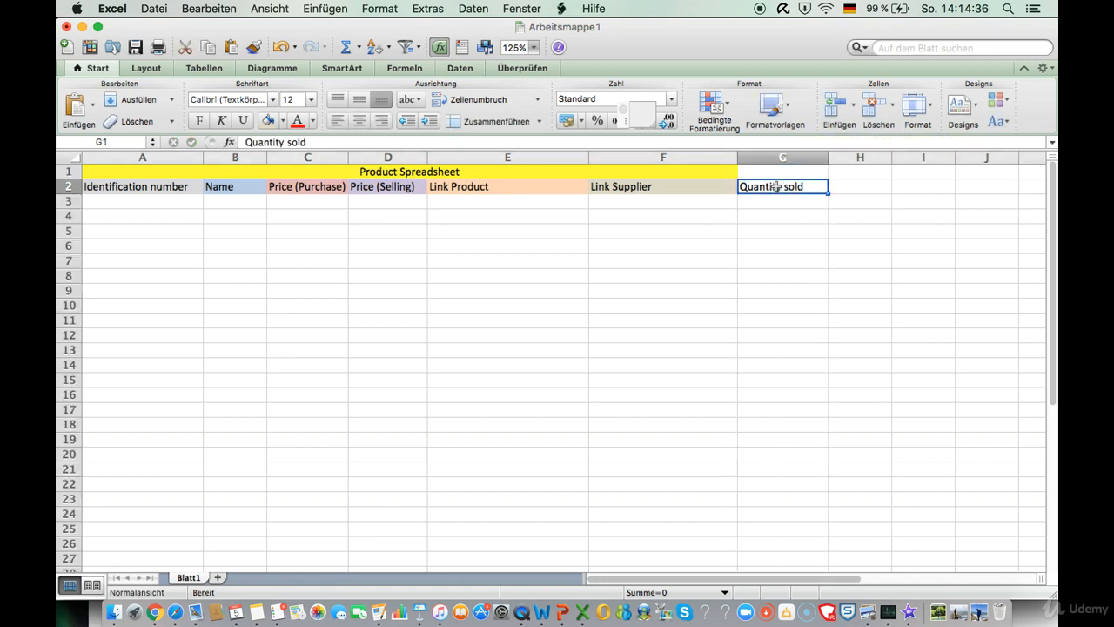
click(283, 120)
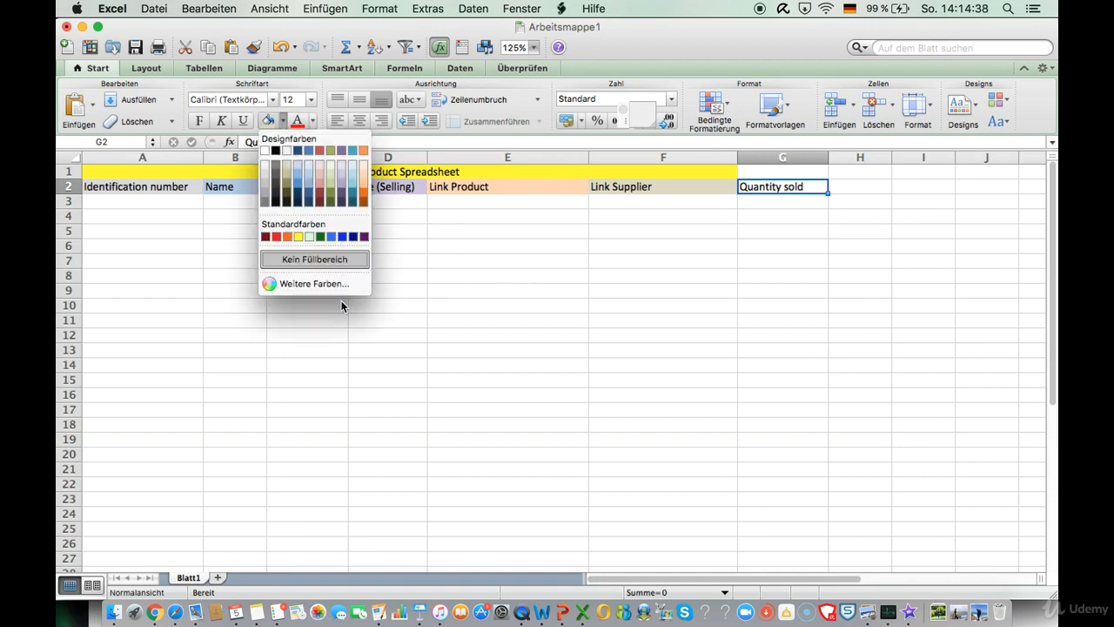
click(299, 235)
click(587, 202)
- Fill the Quantity sold header cell with a custom light green picked from the colour wheel
click(813, 186)
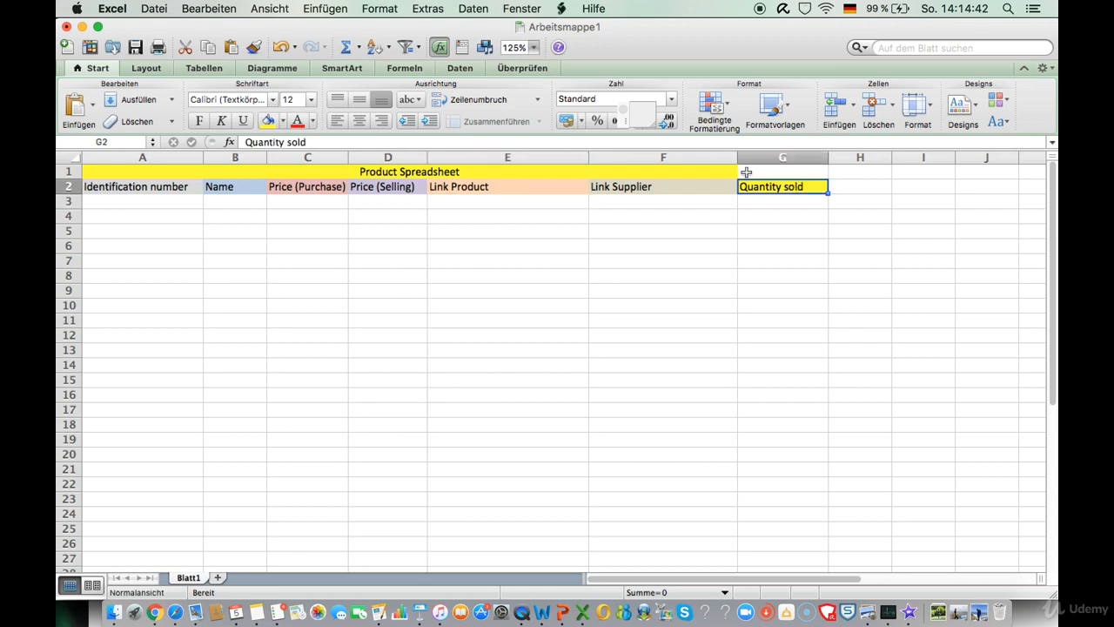
click(283, 121)
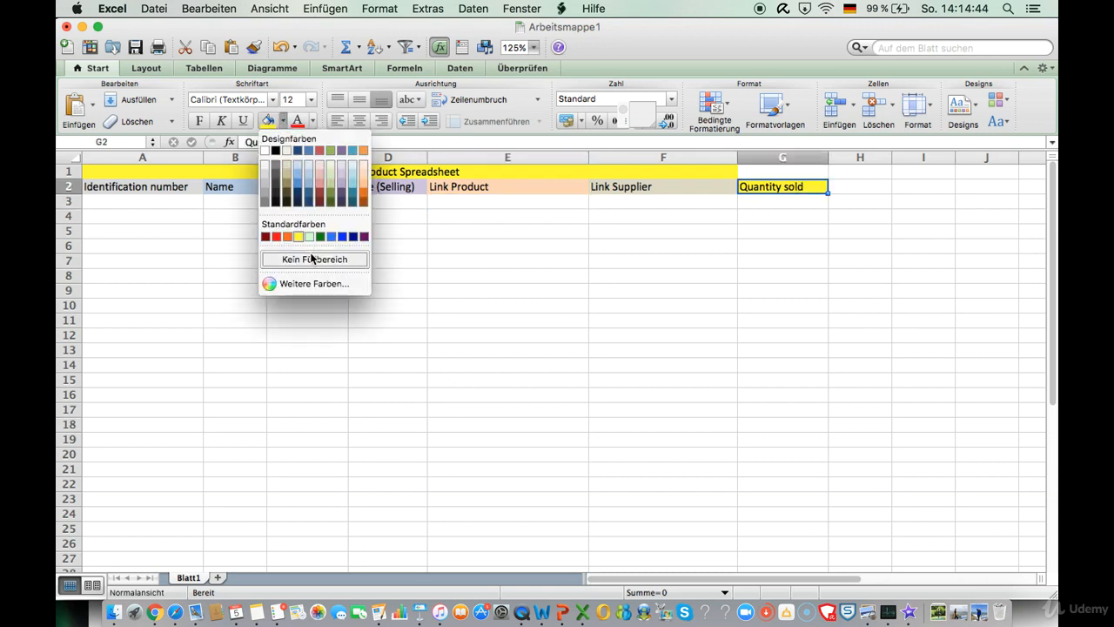
click(291, 283)
drag(528, 250, 573, 201)
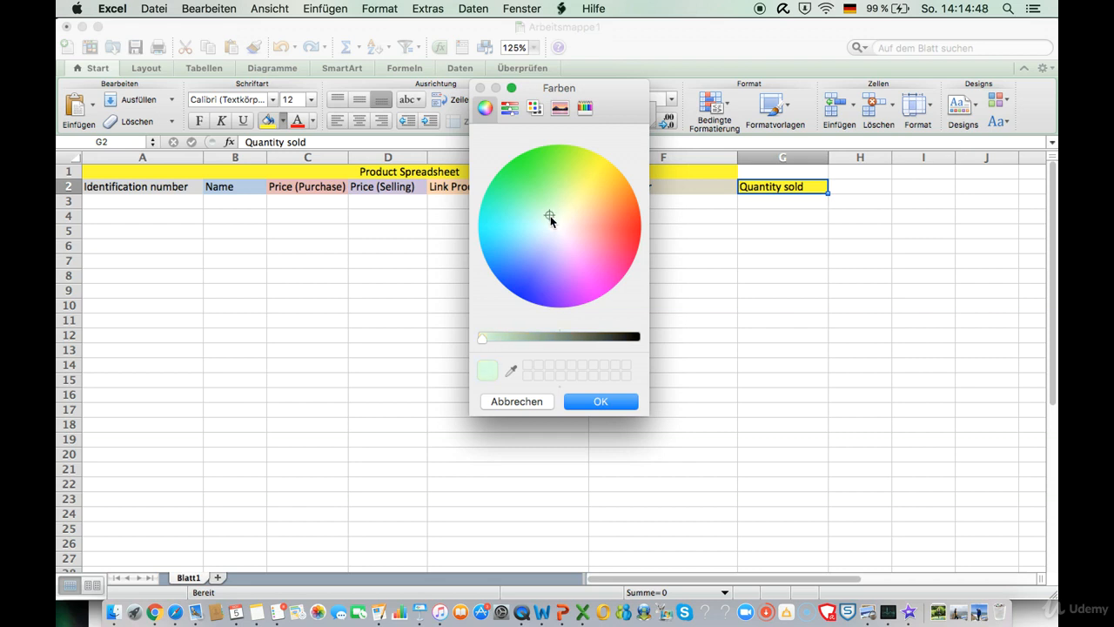
click(598, 404)
click(686, 251)
click(445, 212)
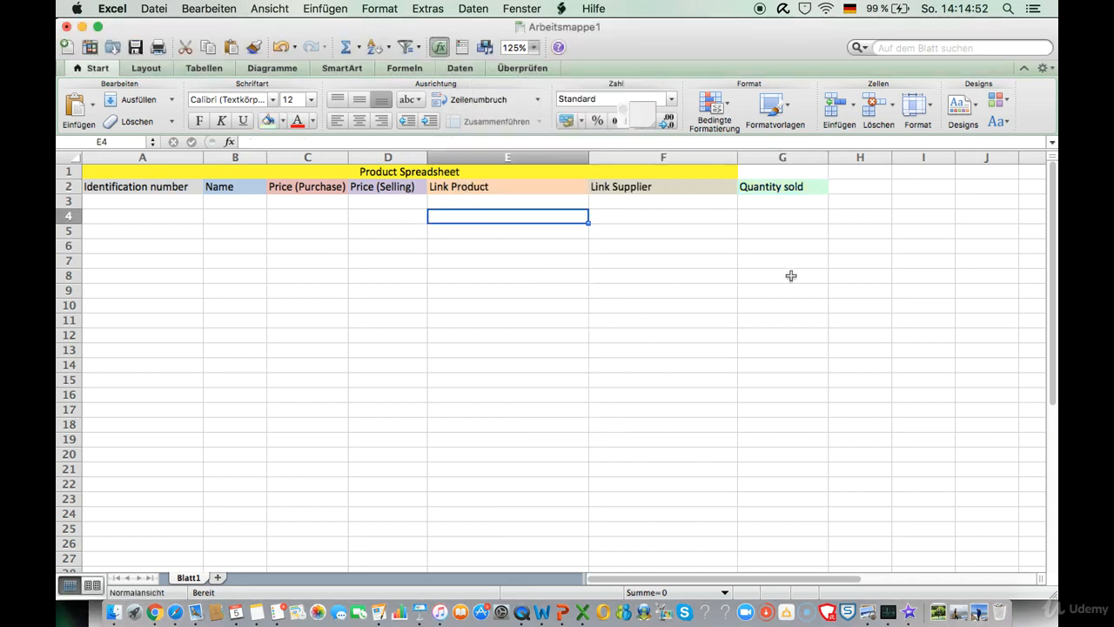
click(777, 190)
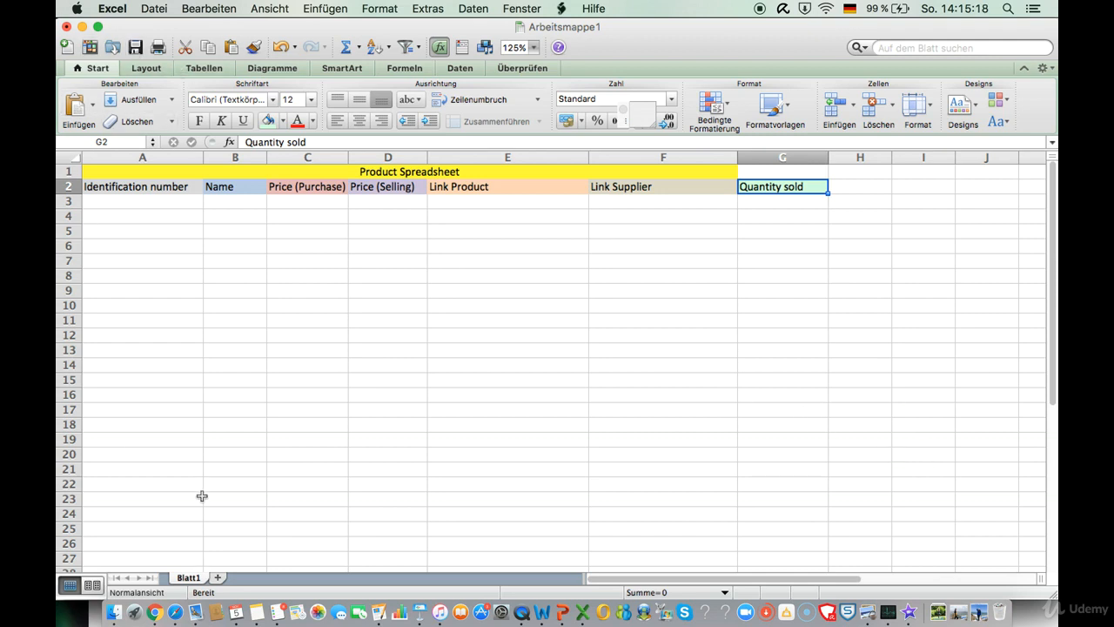
- Switch to Chrome and compare the yoga mat's active Facebook Marketplace selling listing with its Amazon product page
click(155, 612)
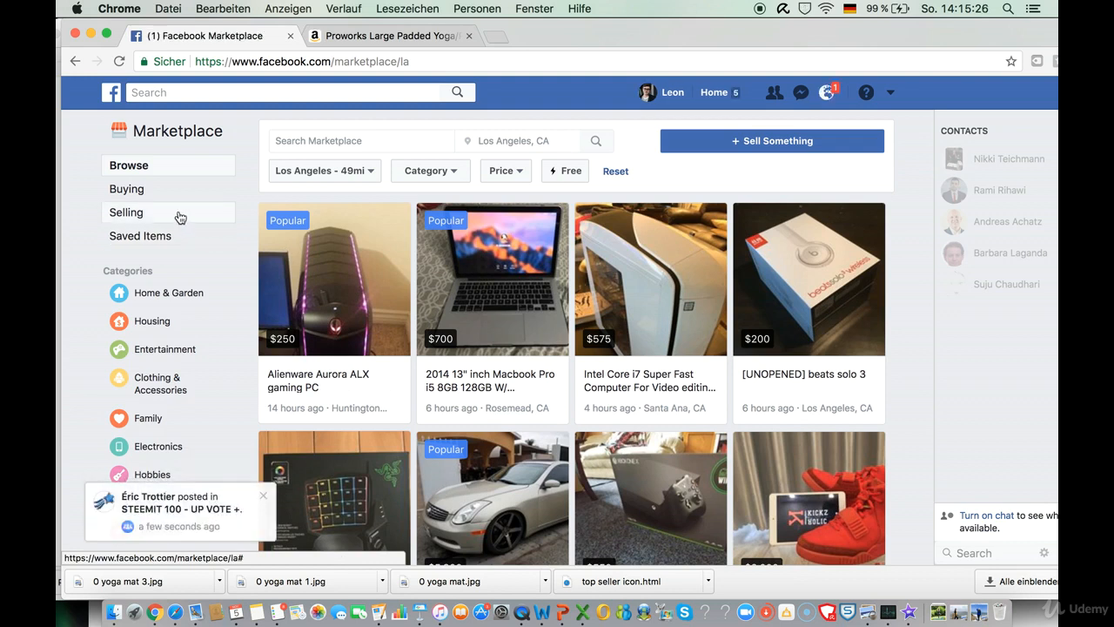
click(178, 214)
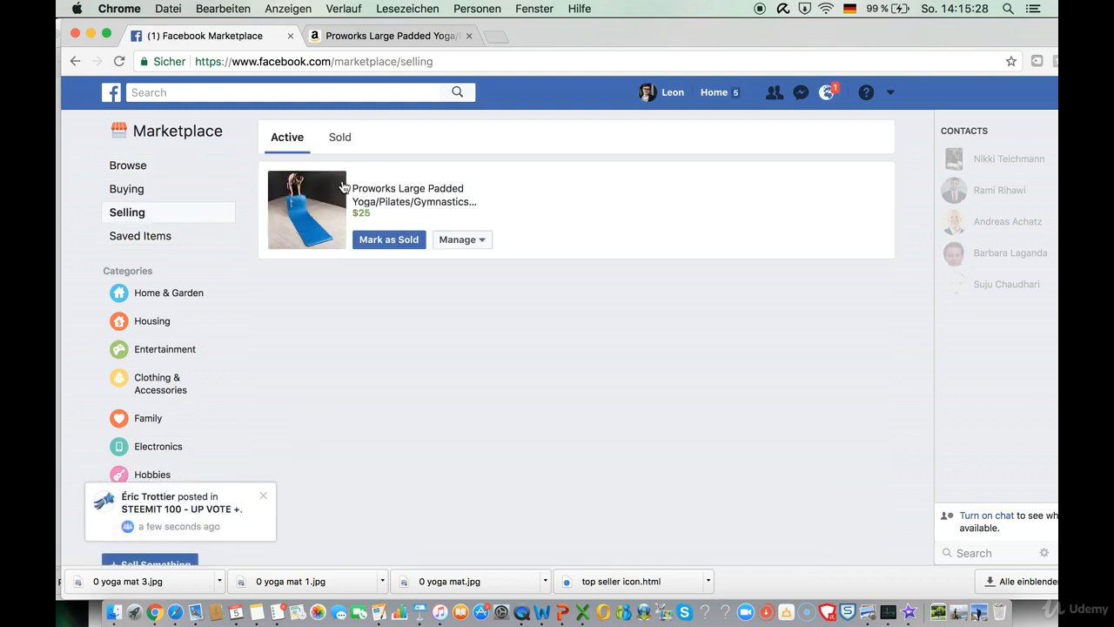
click(358, 37)
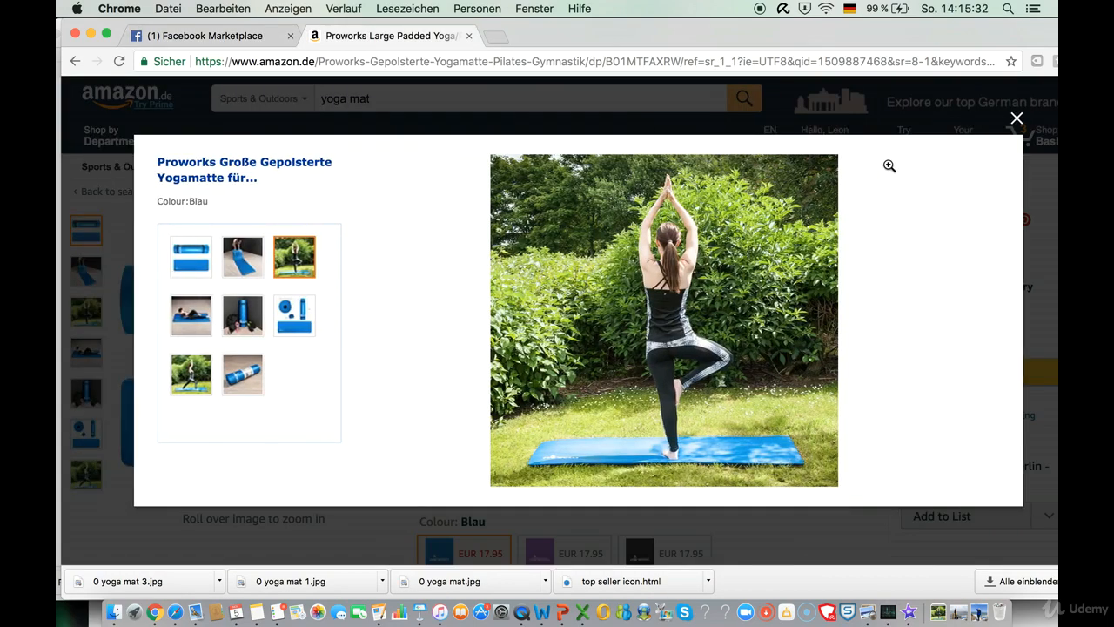
click(1018, 117)
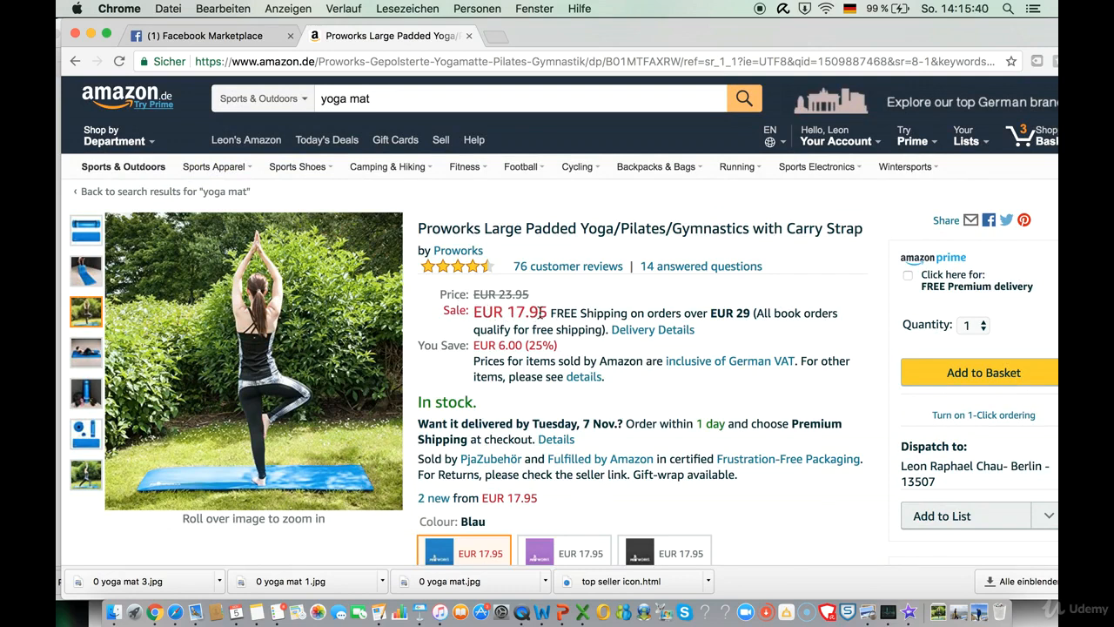
click(204, 36)
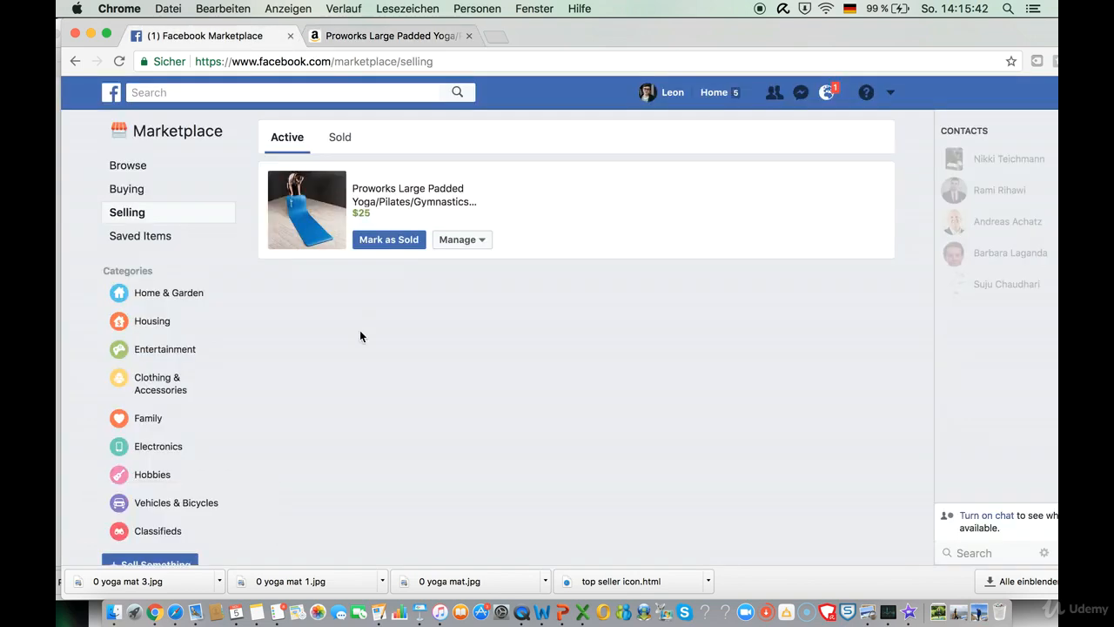
- Copy the yoga mat's Amazon product page URL and paste it into cell F3 under Link Supplier in Excel
click(425, 39)
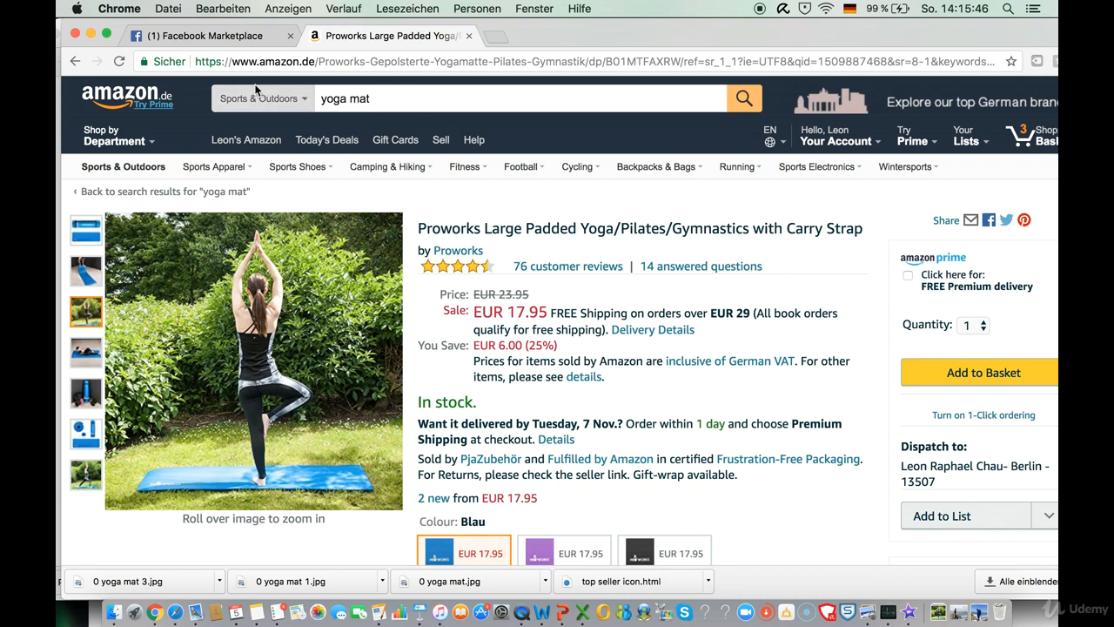
click(334, 63)
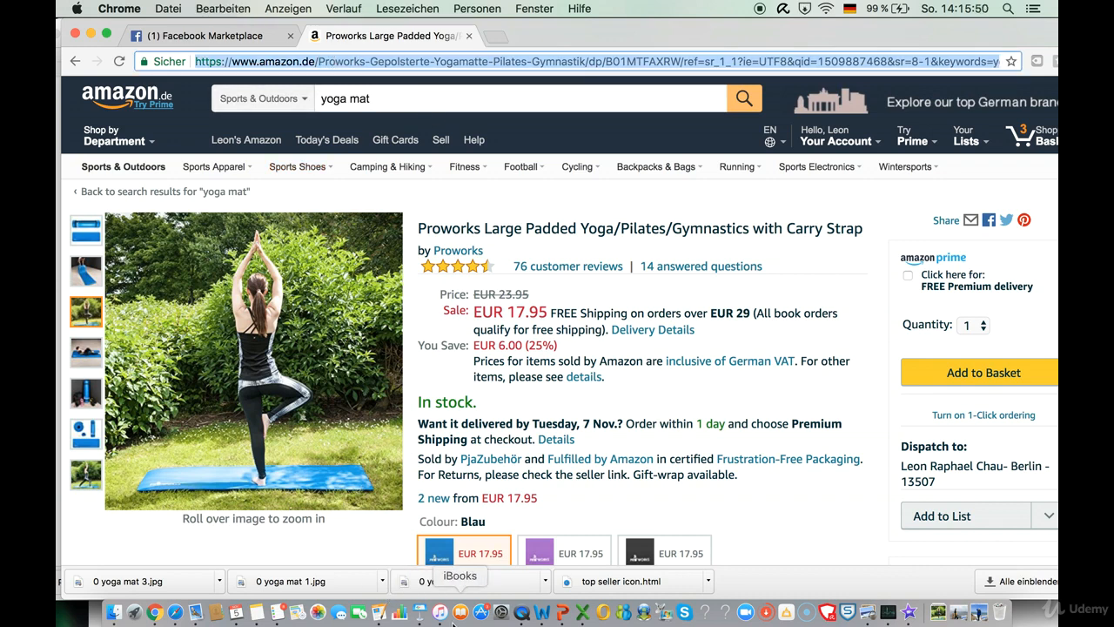
click(582, 611)
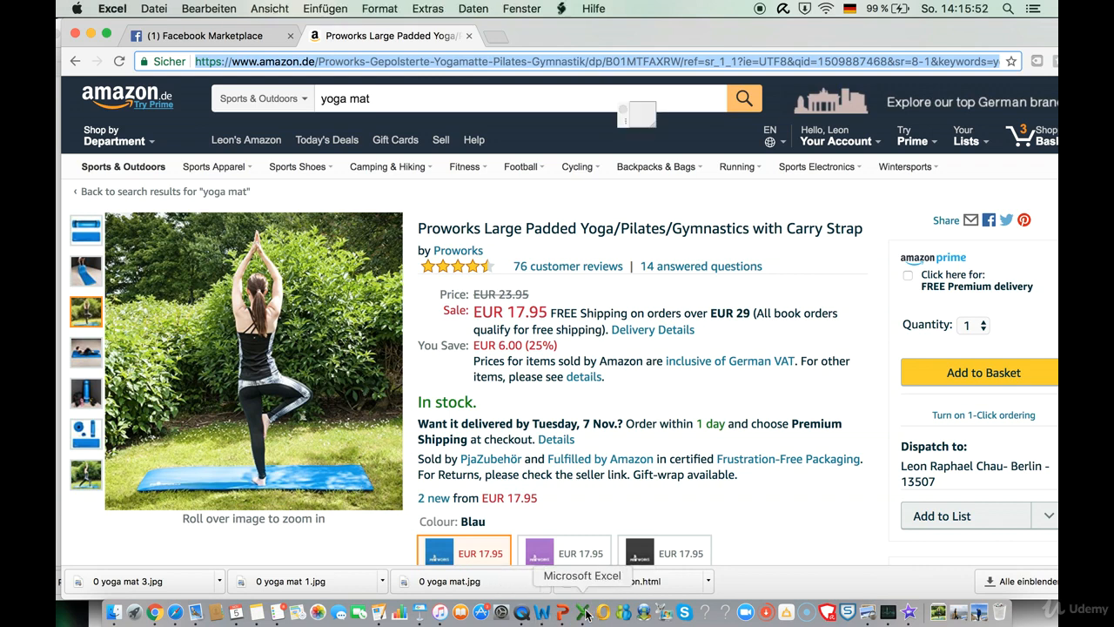
click(627, 202)
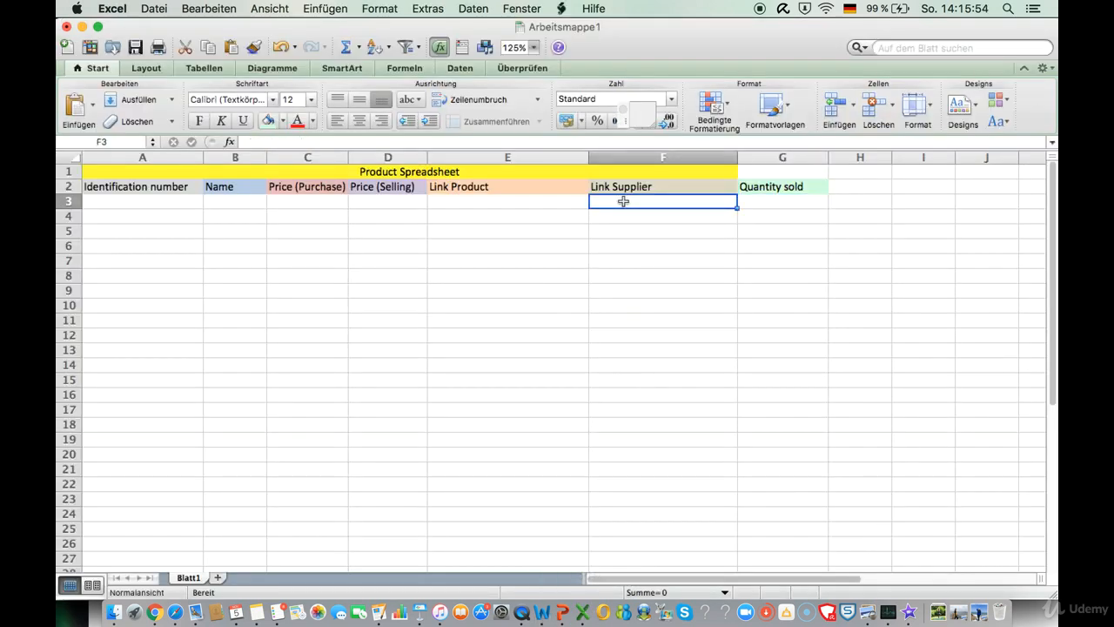
double_click(624, 202)
key(super+v)
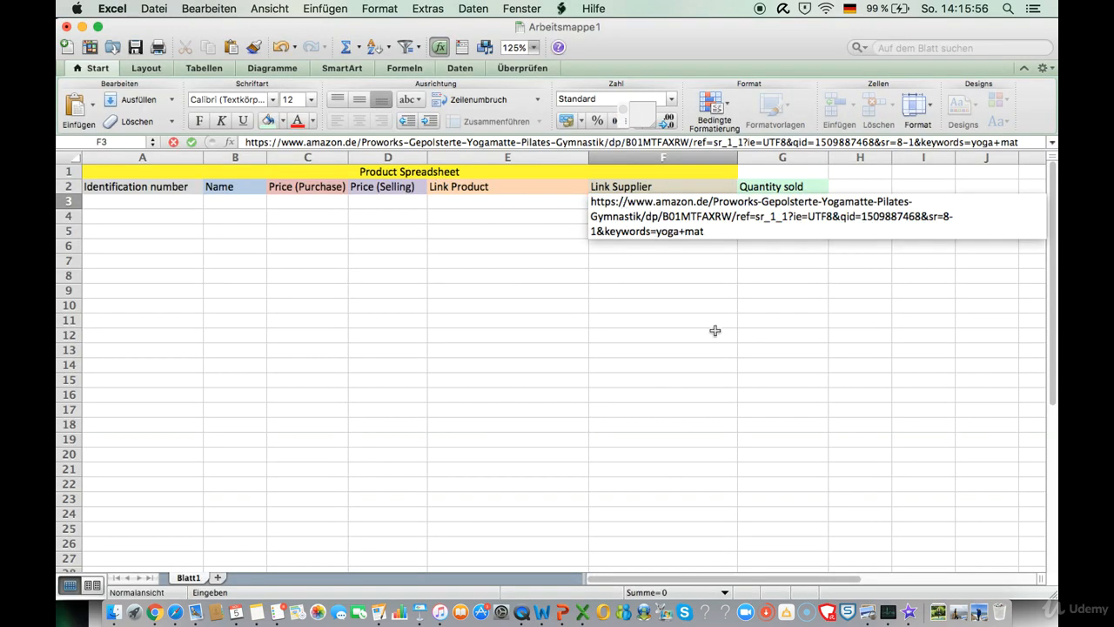
key(Return)
- Narrow the Link Supplier column to roughly the width of its header text
click(729, 187)
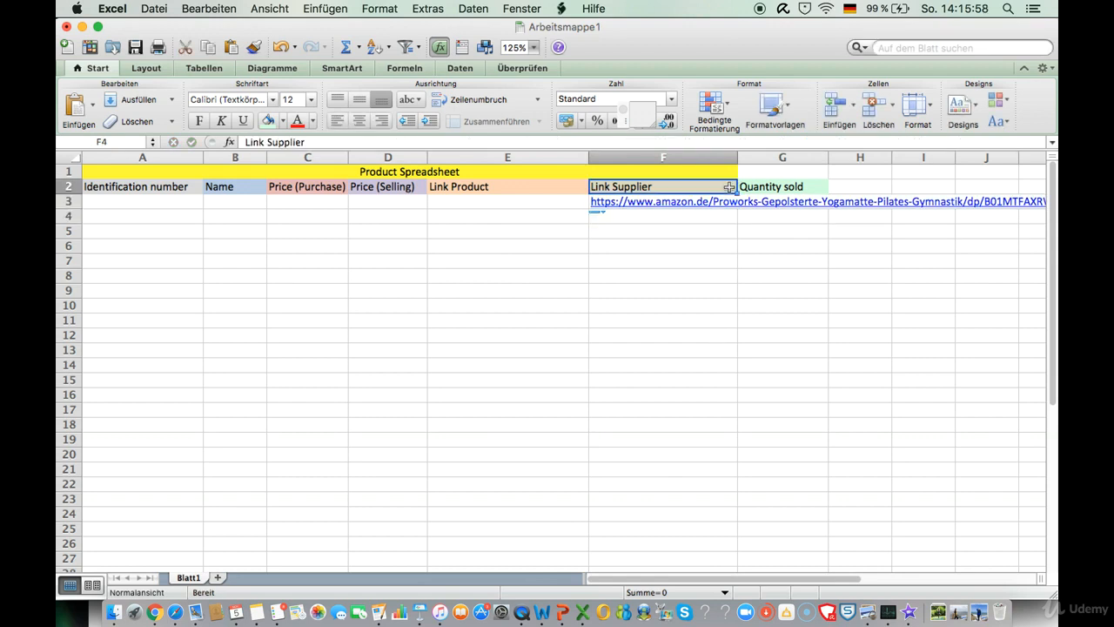
drag(738, 160, 670, 161)
click(708, 188)
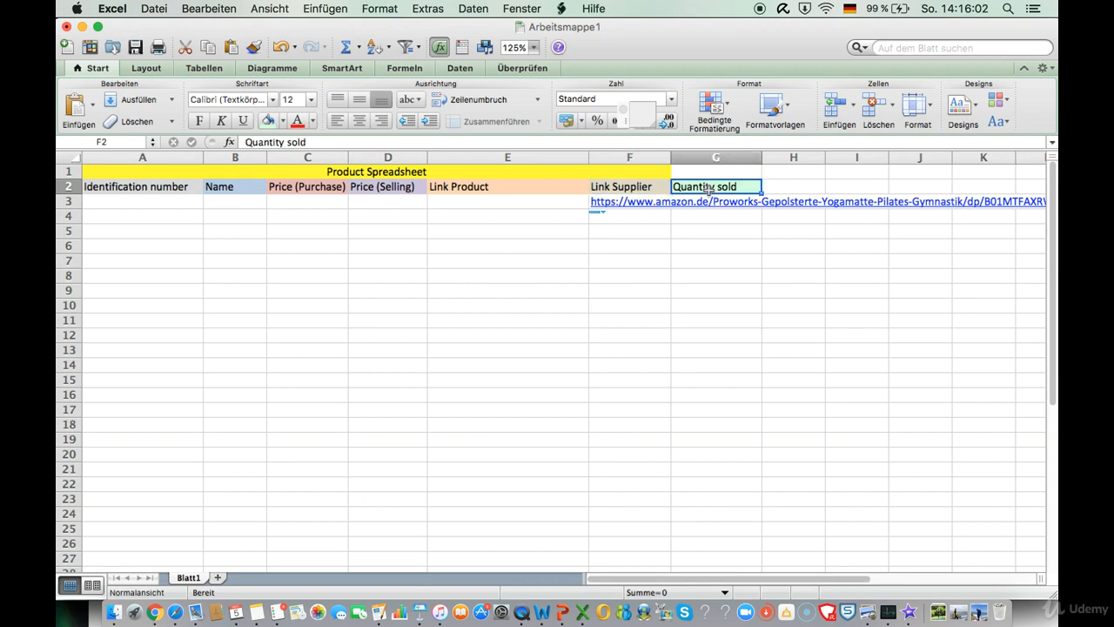
key(Return)
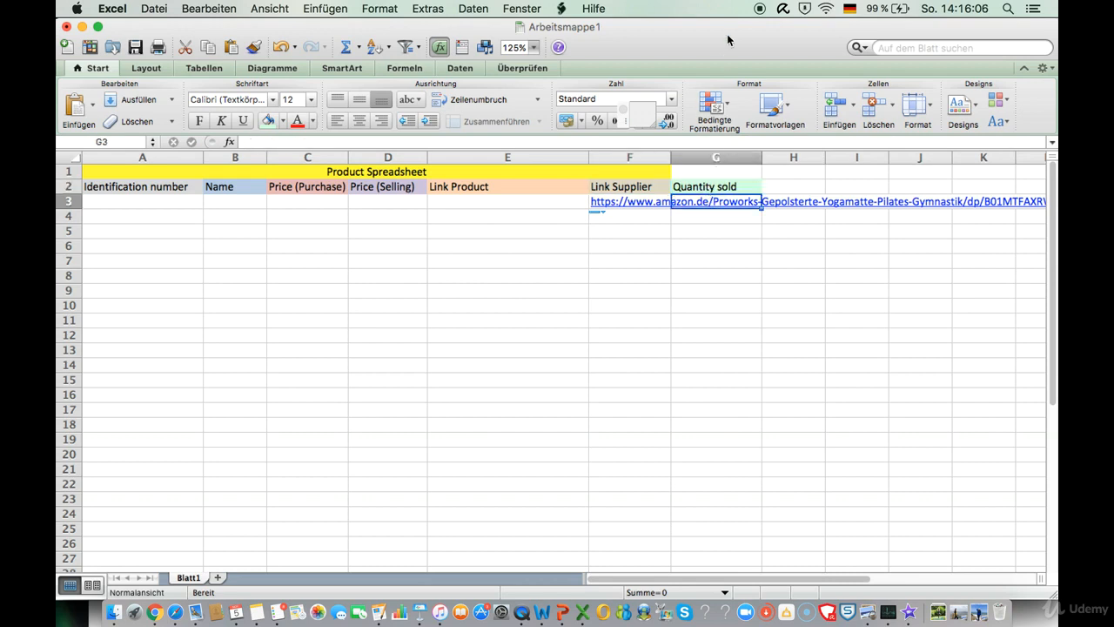
- Enter 0 in cell G3 under Quantity sold and narrow the Link Product column to roughly the width of its header text
text(0)
key(Return)
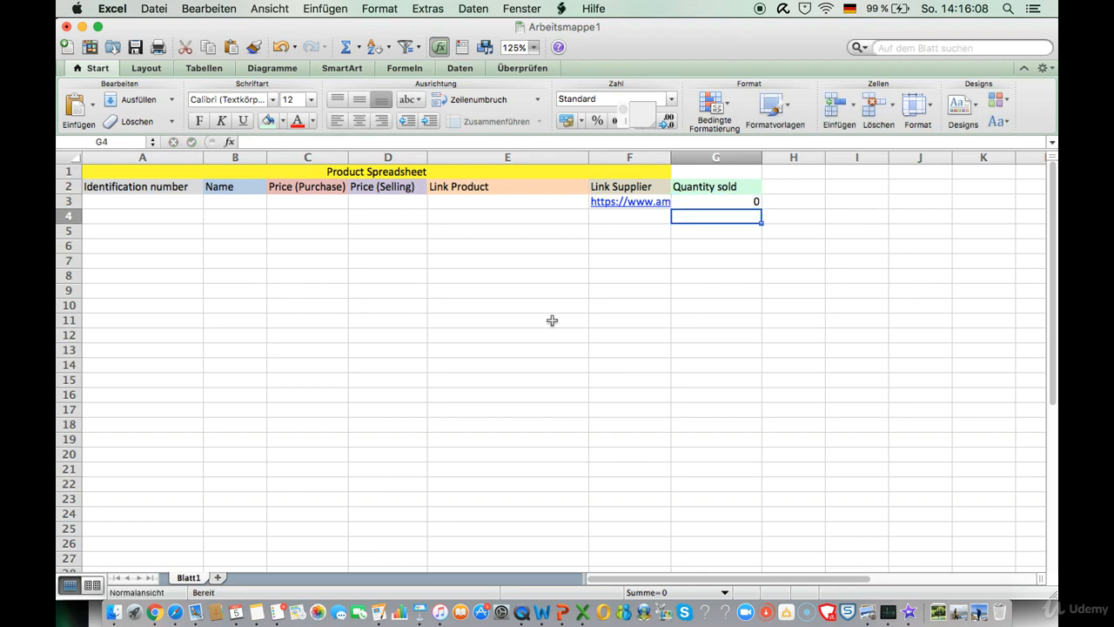
click(528, 292)
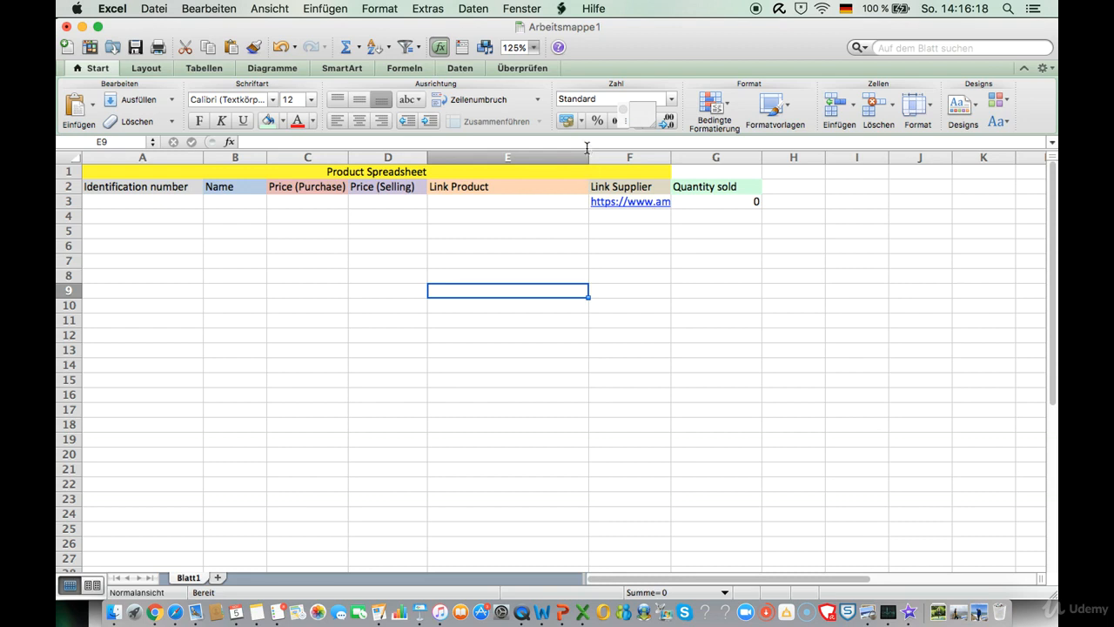
drag(588, 154, 488, 162)
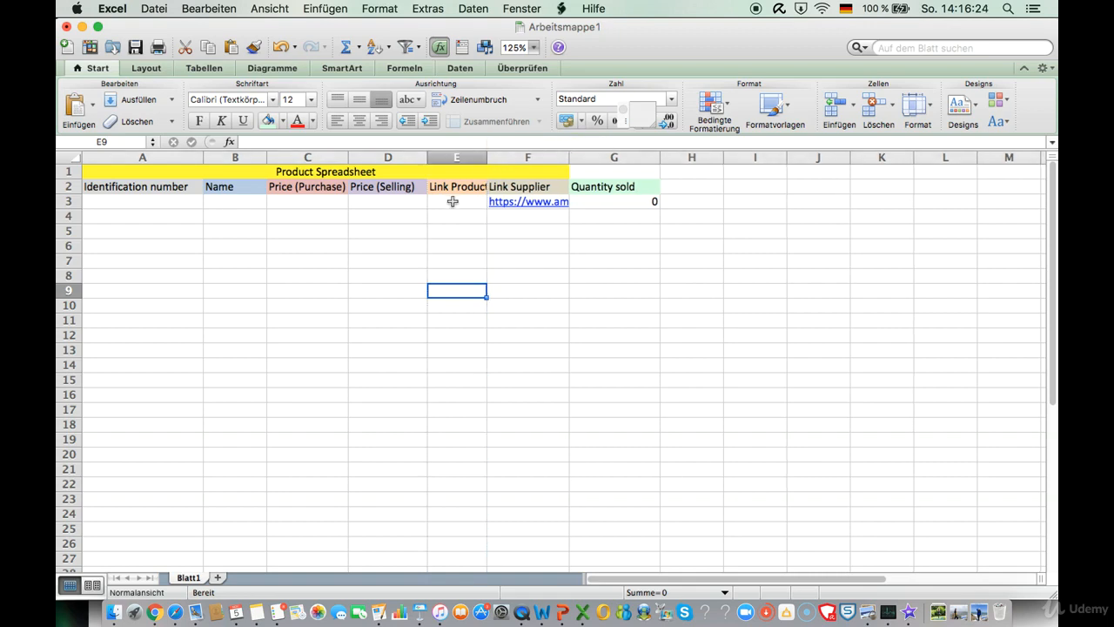
- Copy the URL of the yoga mat's Facebook Marketplace listing in Chrome and paste it into cell E3 under Link Product in Excel
click(450, 199)
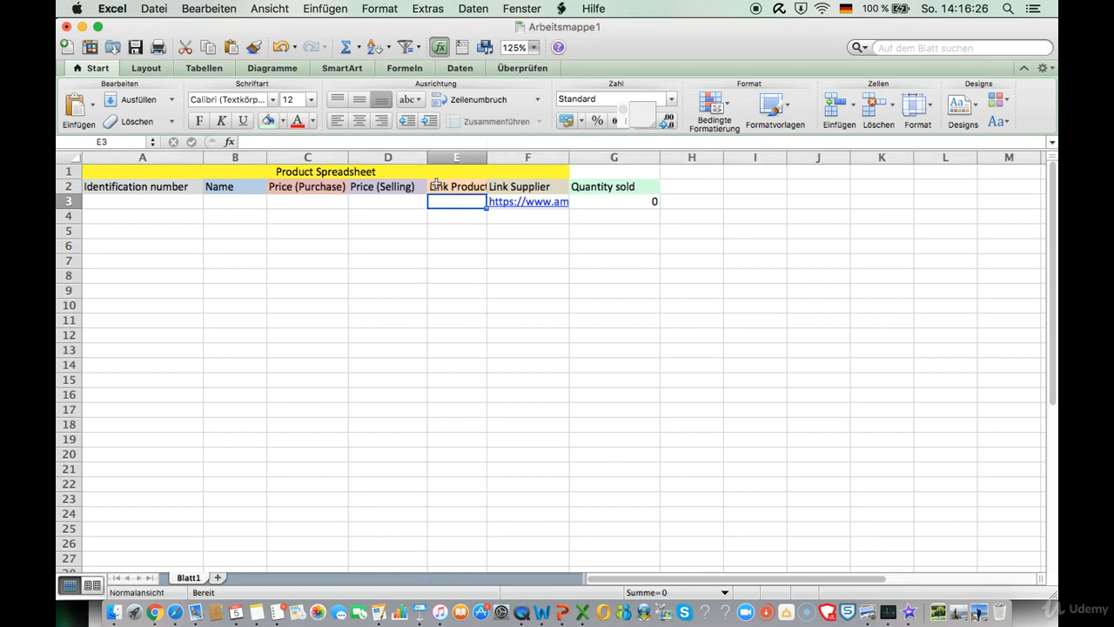
click(153, 614)
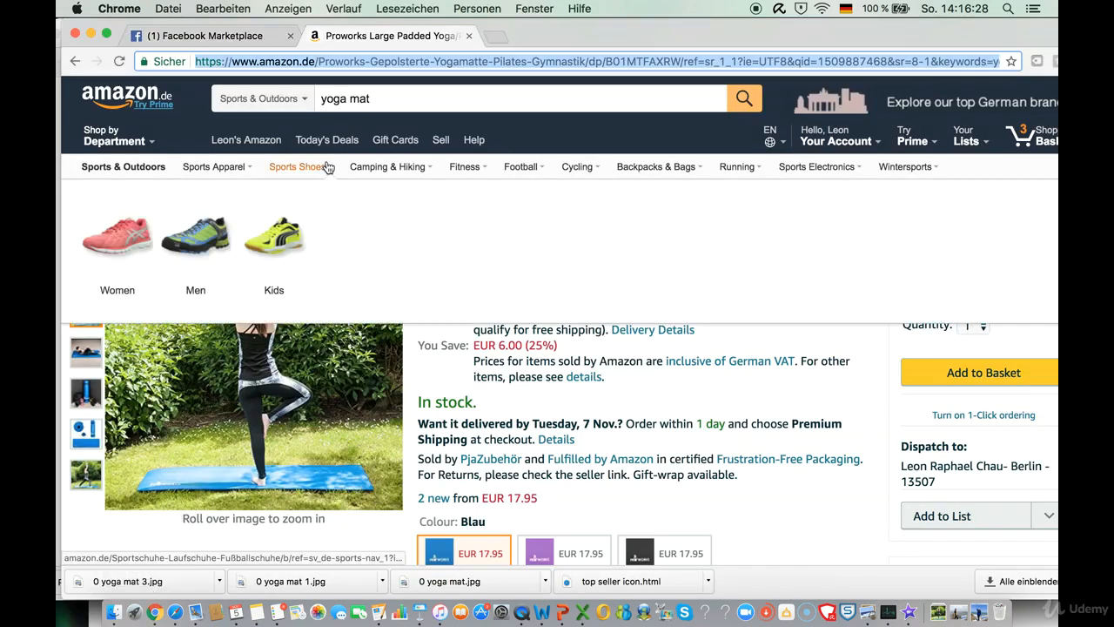
click(216, 41)
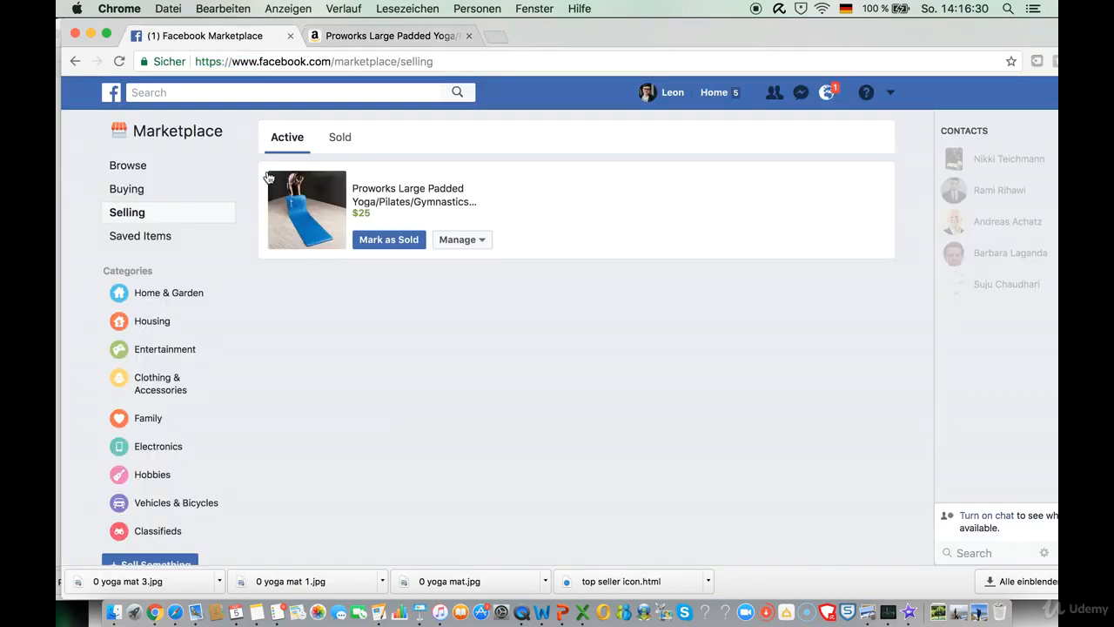
click(372, 191)
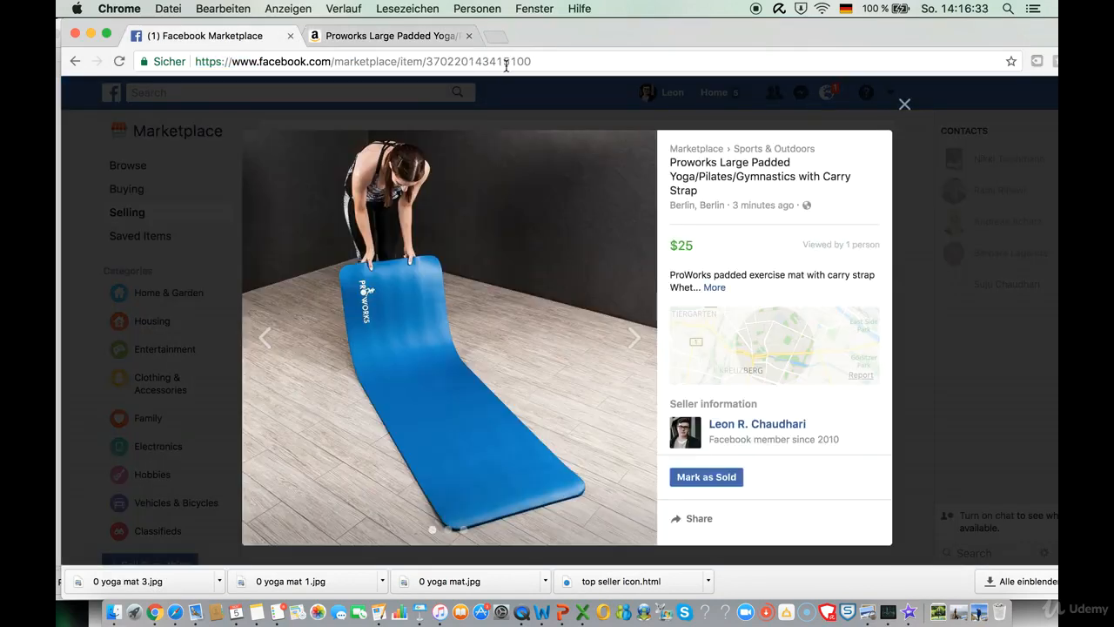
click(505, 62)
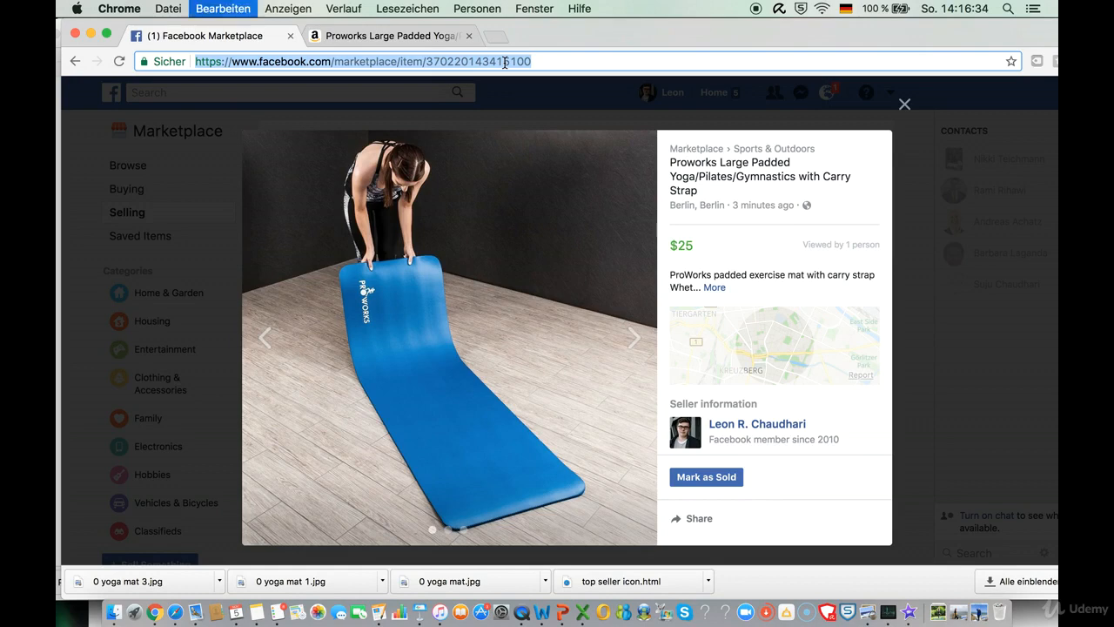
click(582, 613)
key(super+v)
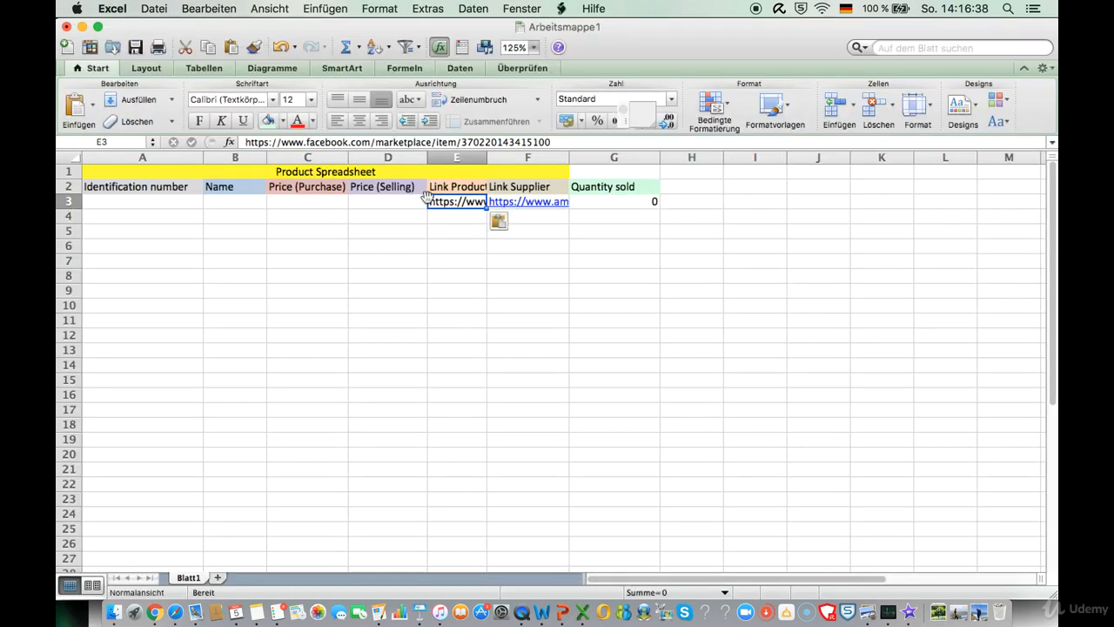
key(Return)
click(374, 217)
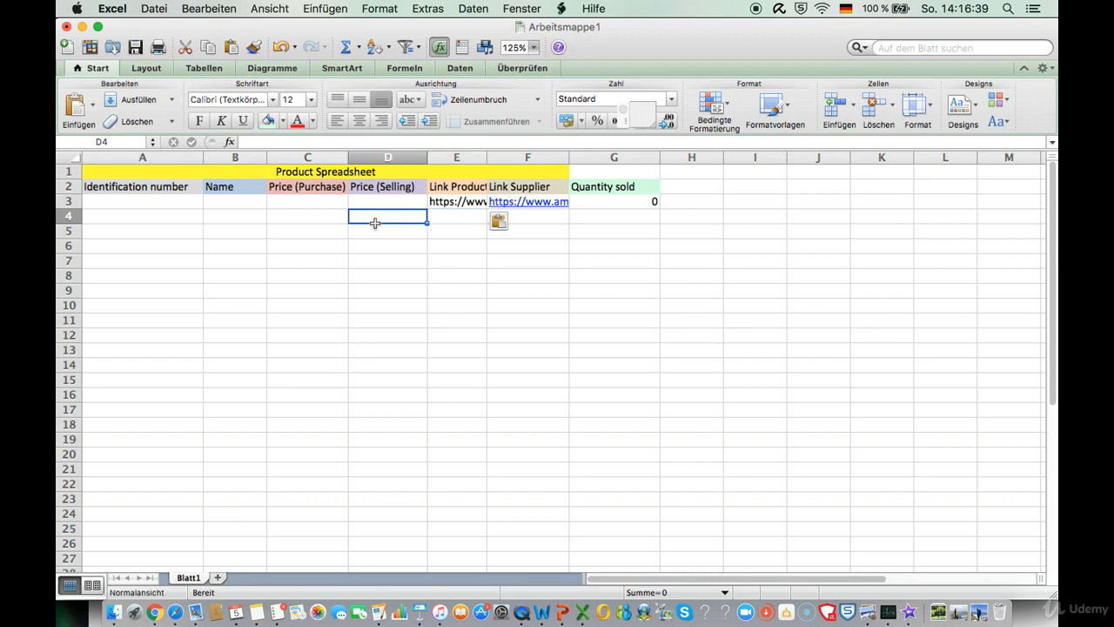
click(439, 200)
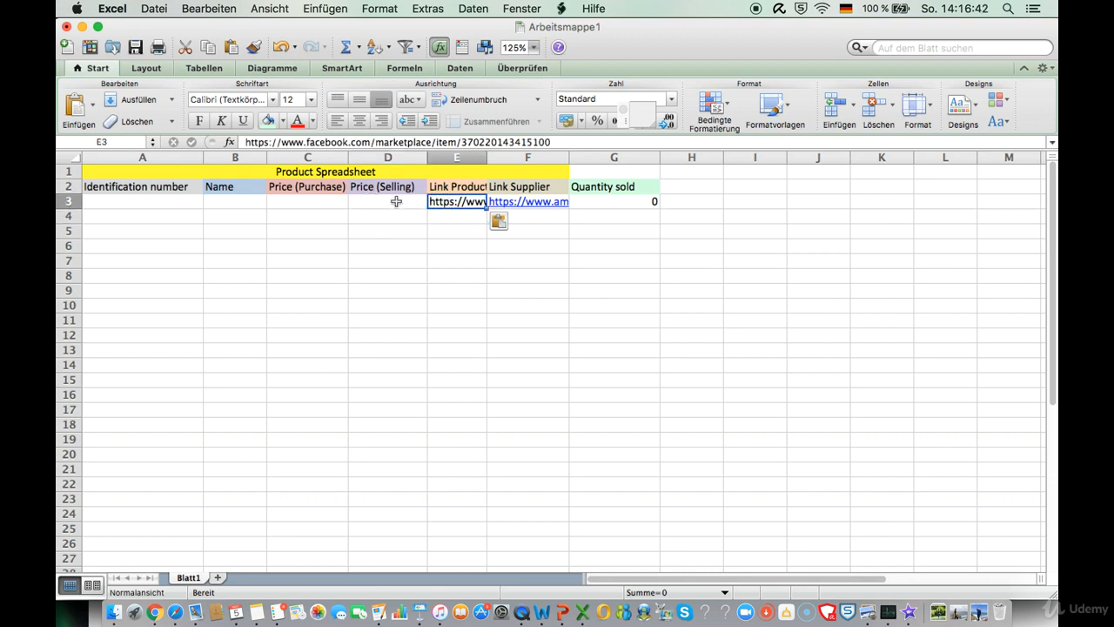
- Enter P1 in cell A3 as the yoga mat's identification number
click(146, 201)
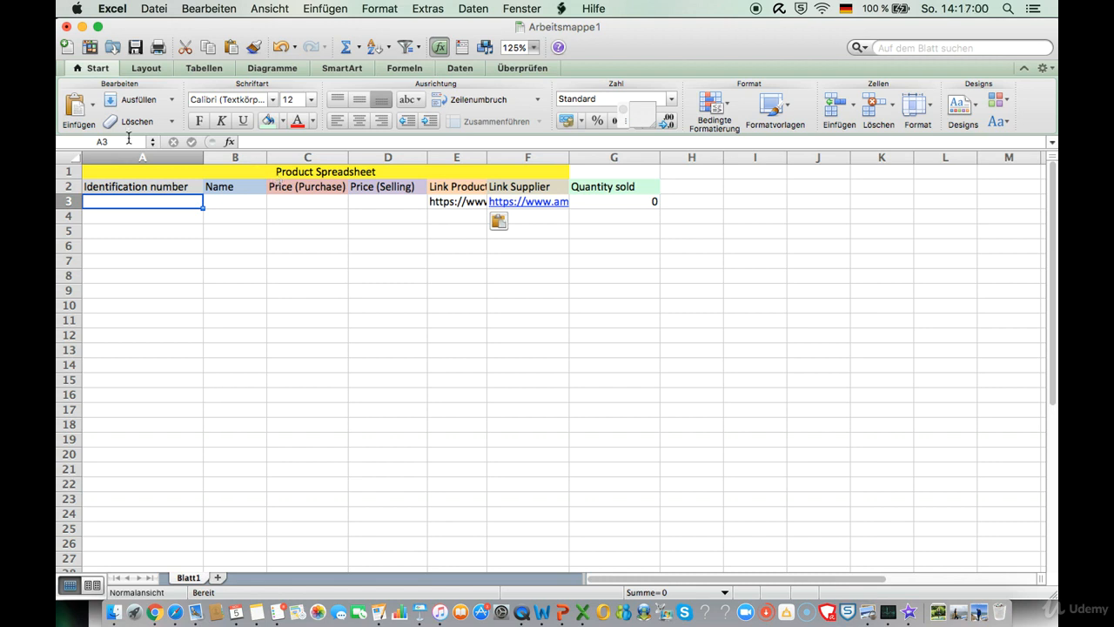
double_click(142, 205)
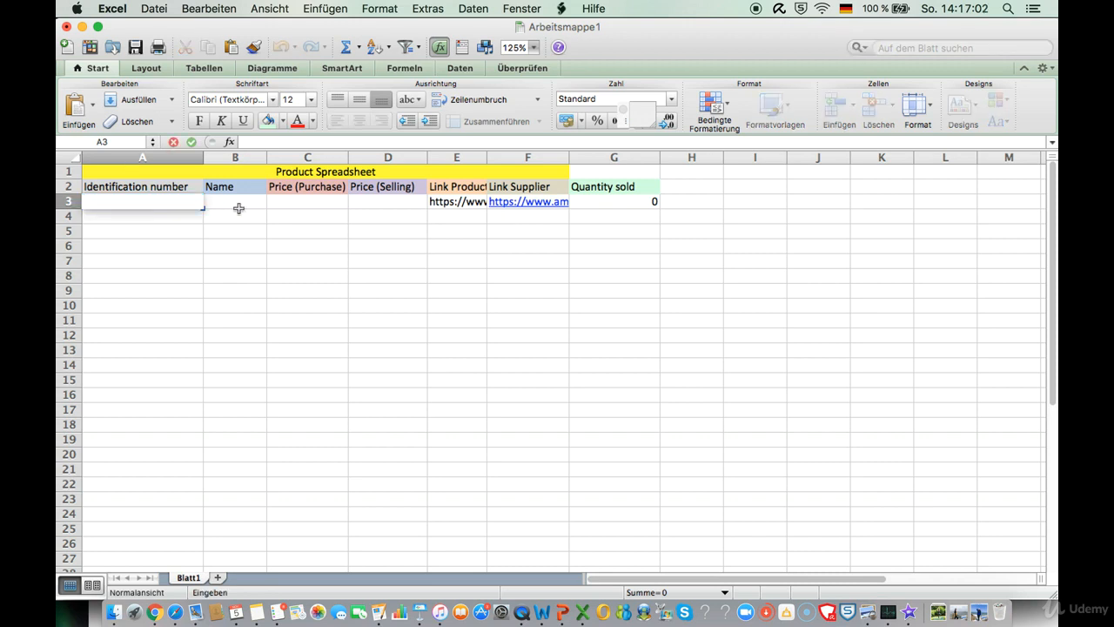
click(239, 207)
click(176, 204)
double_click(176, 203)
click(228, 206)
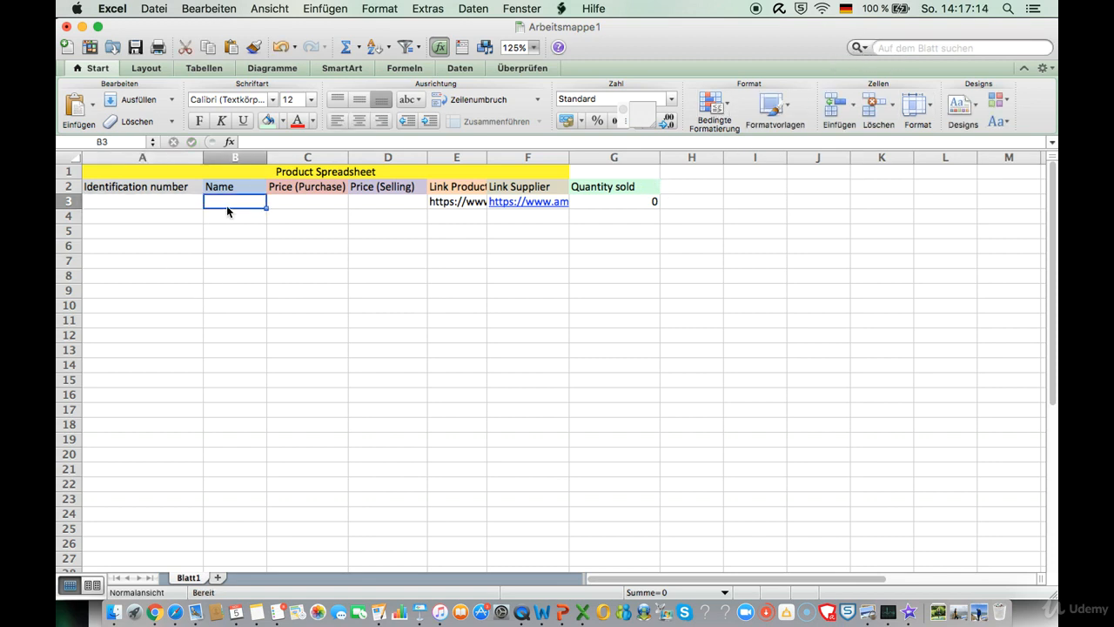
click(141, 202)
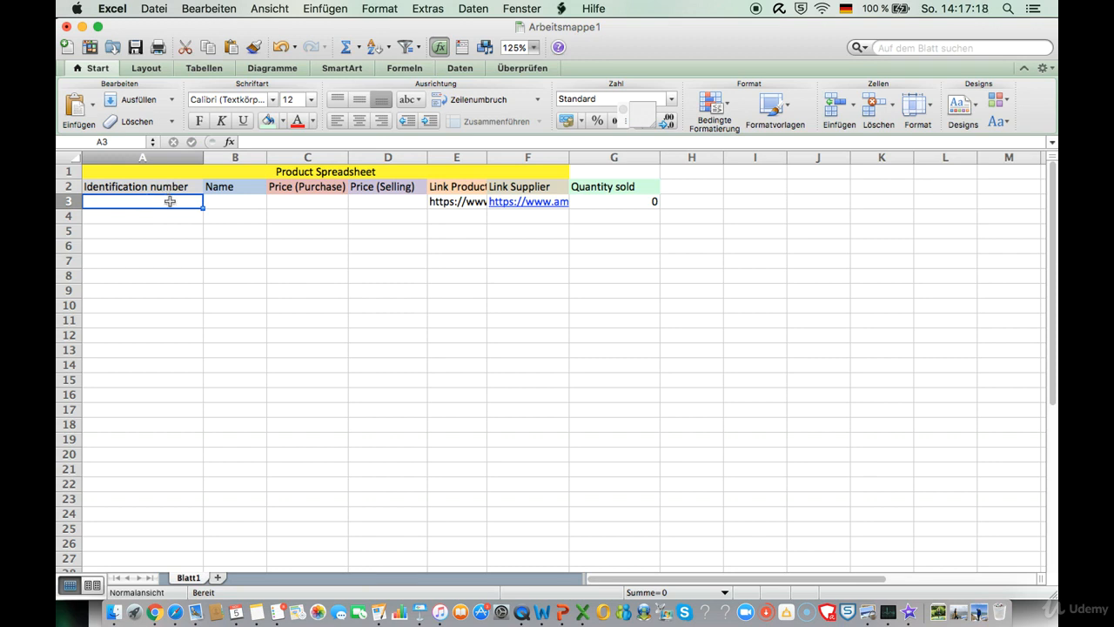
text(P)
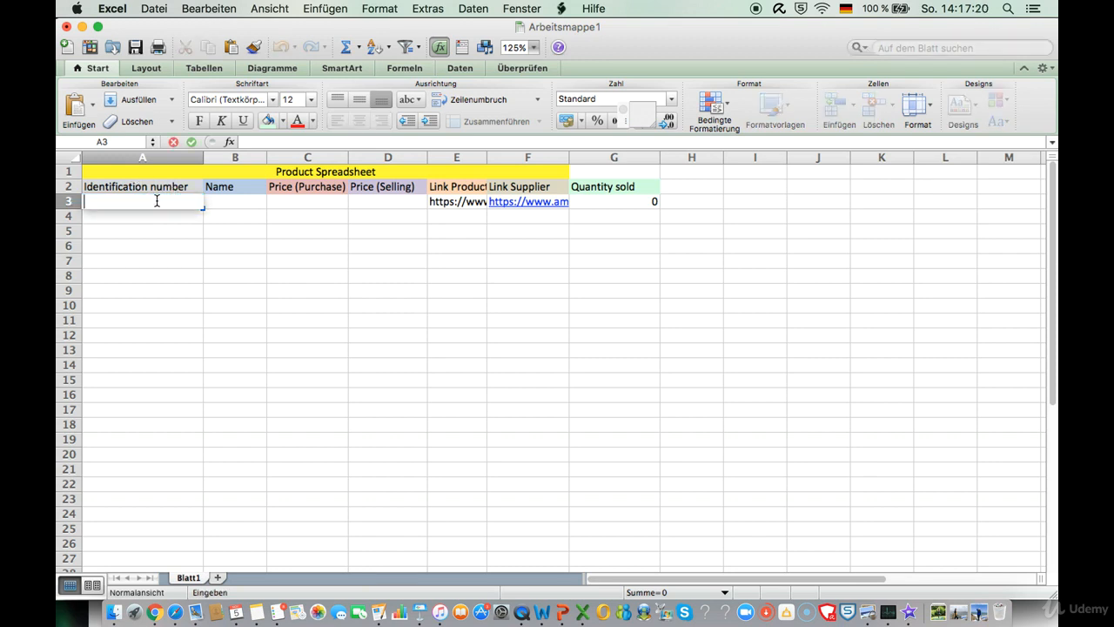
text(1)
click(151, 219)
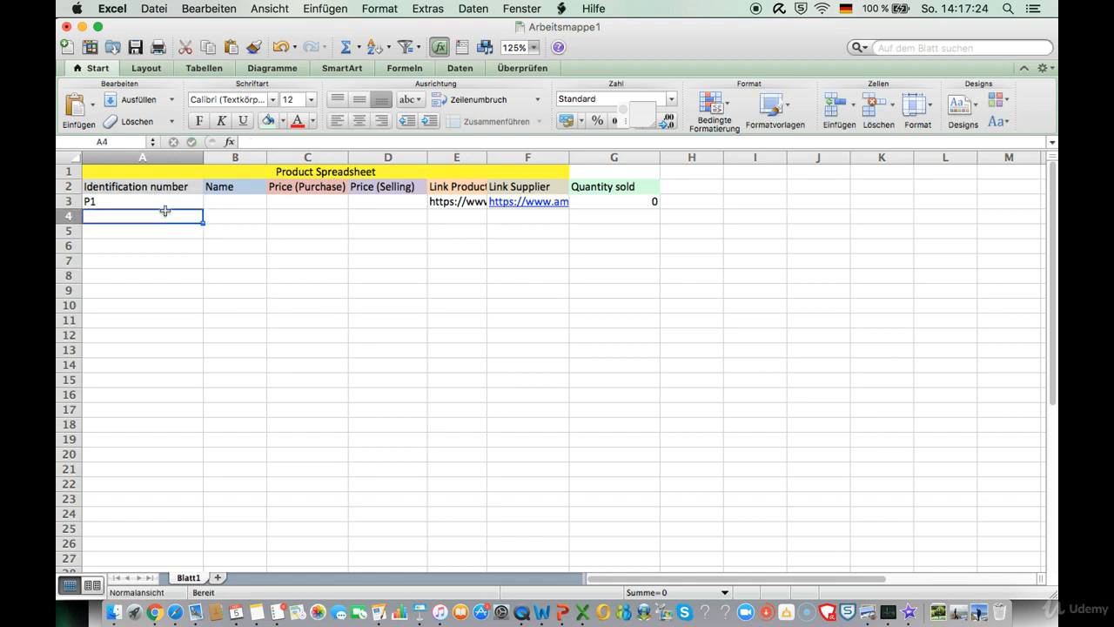
- Copy the yoga mat's full product title from its Amazon page in Chrome and paste it into cell B3 under Name in Excel
click(240, 202)
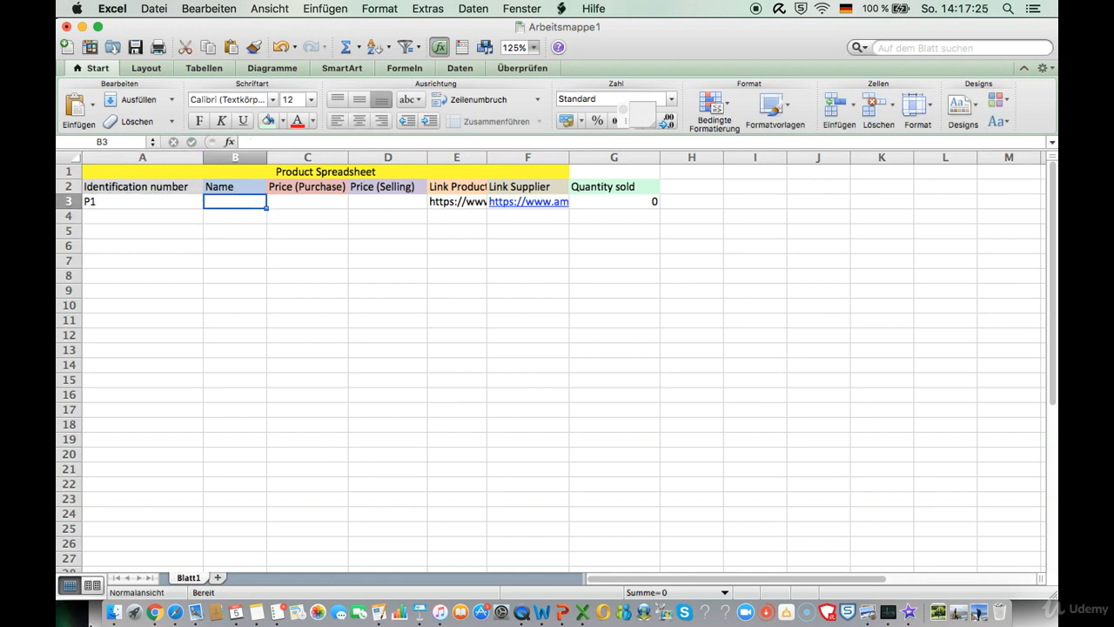
click(154, 612)
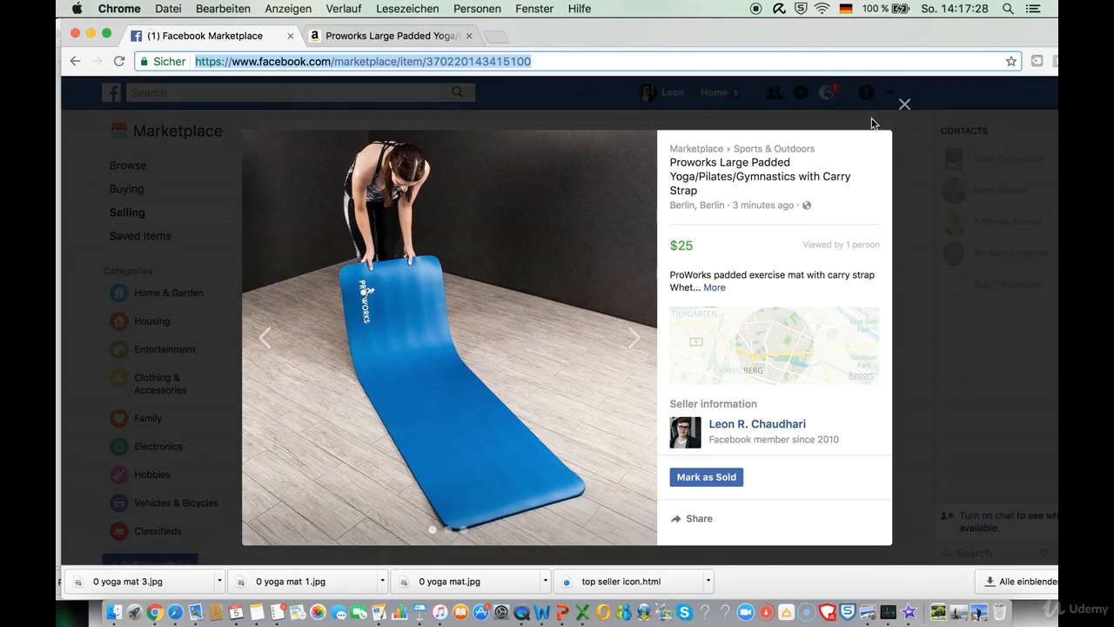
click(904, 104)
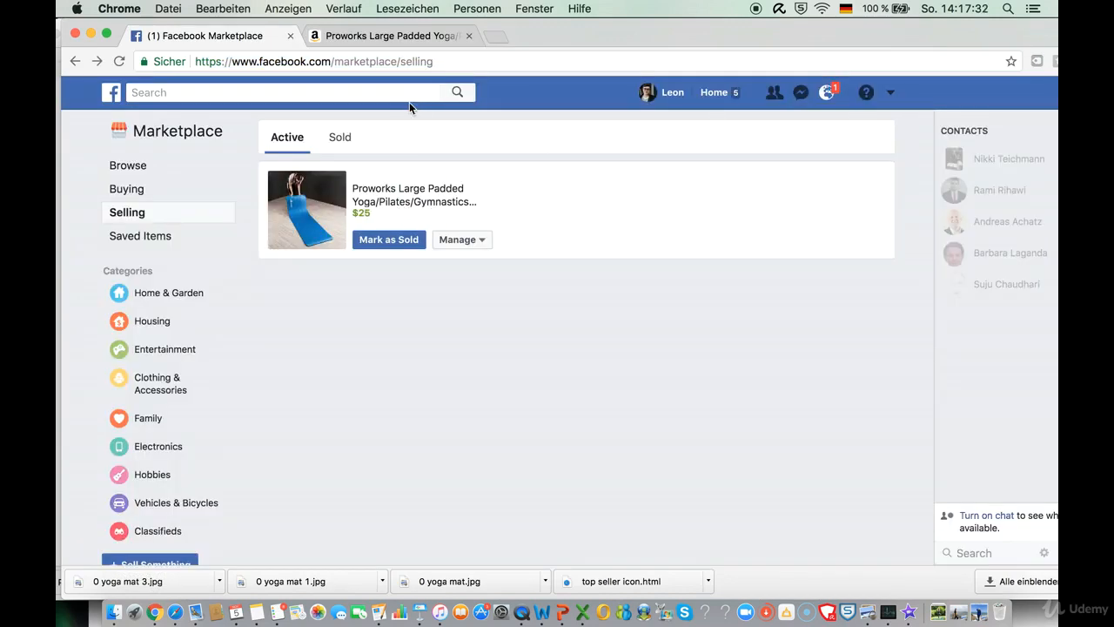
click(315, 36)
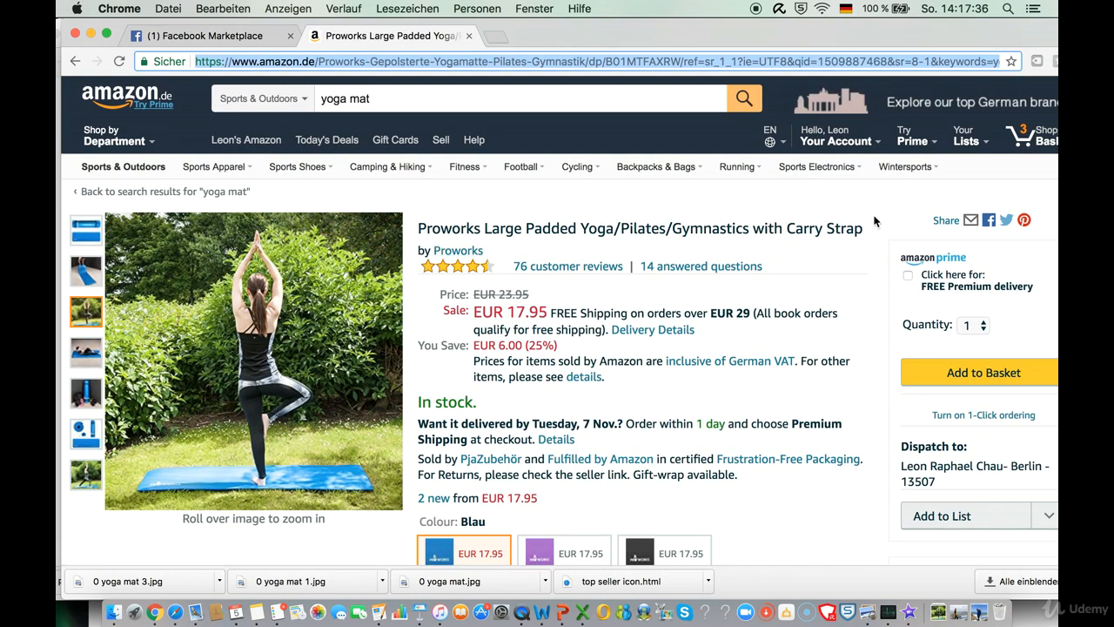
drag(419, 228, 866, 228)
key(super+c)
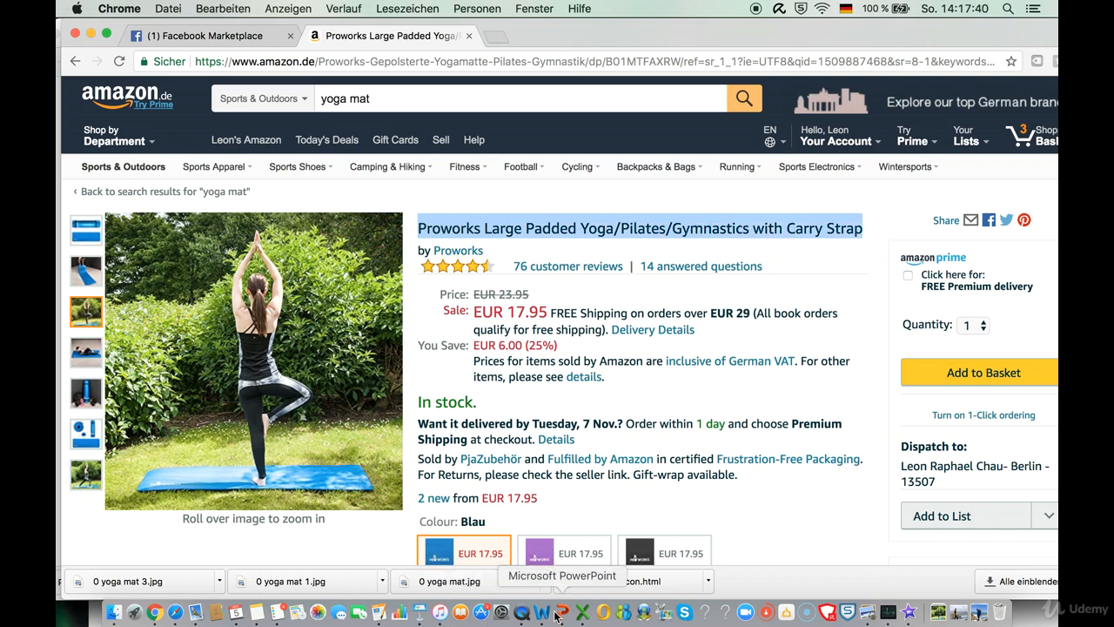
click(582, 612)
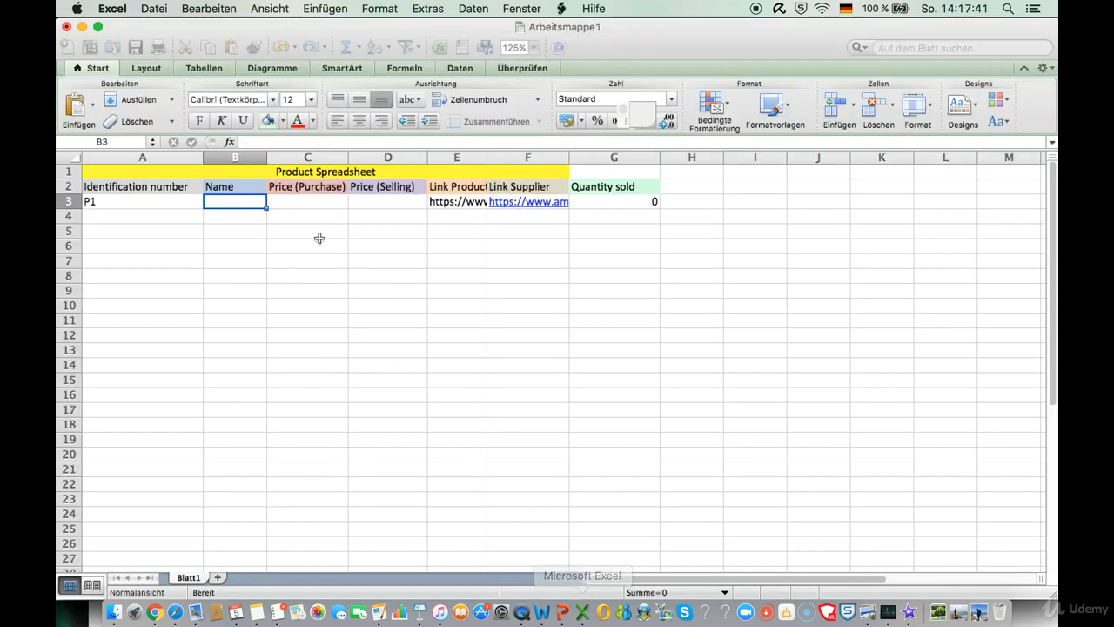
double_click(224, 202)
key(super+v)
key(Return)
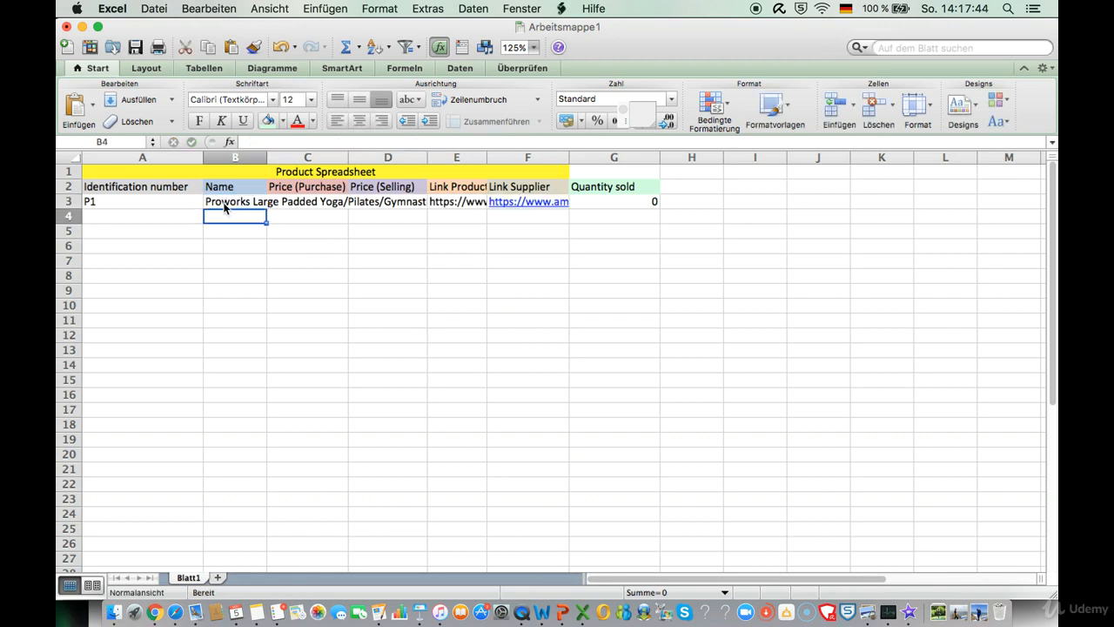
- Enter 20 USD as the yoga mat's purchase price in cell C3 and 25 USD as its selling price in cell D3
click(318, 186)
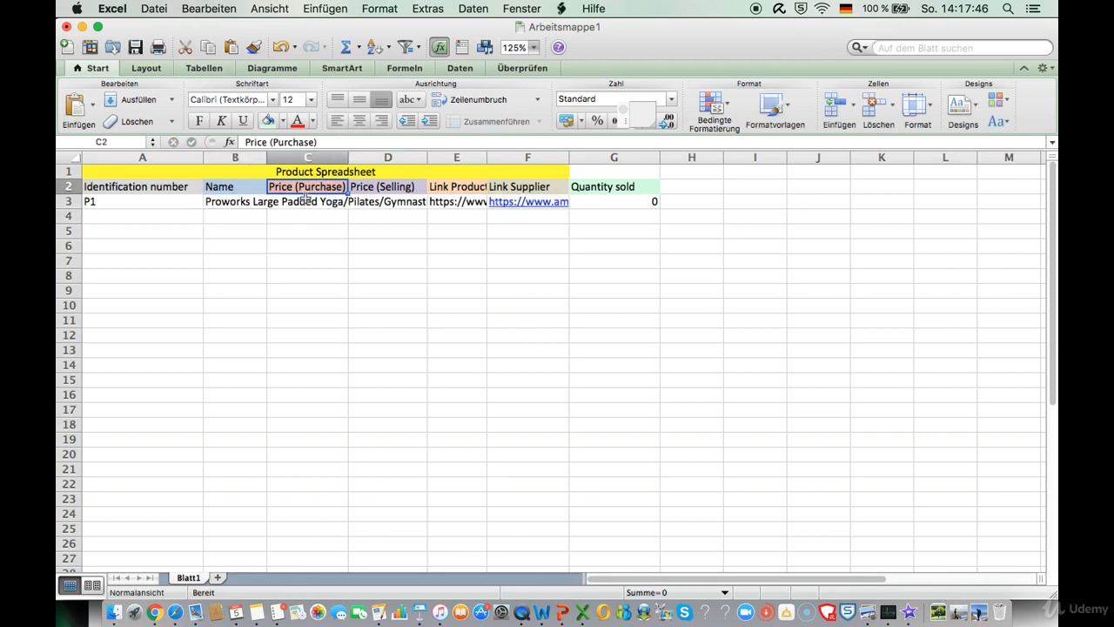
click(305, 203)
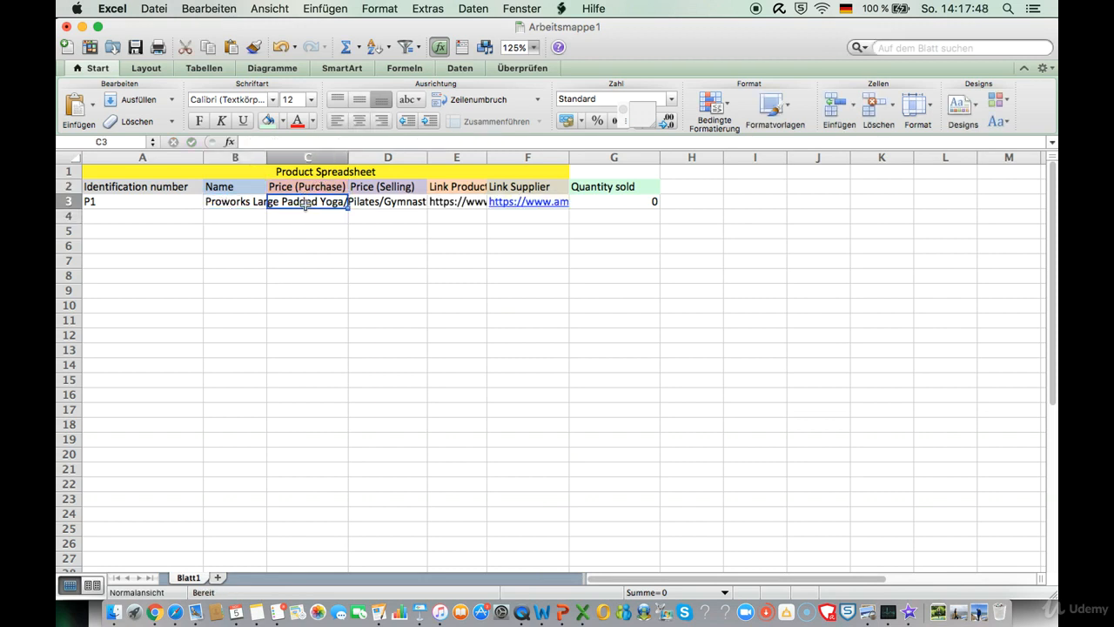
text(20)
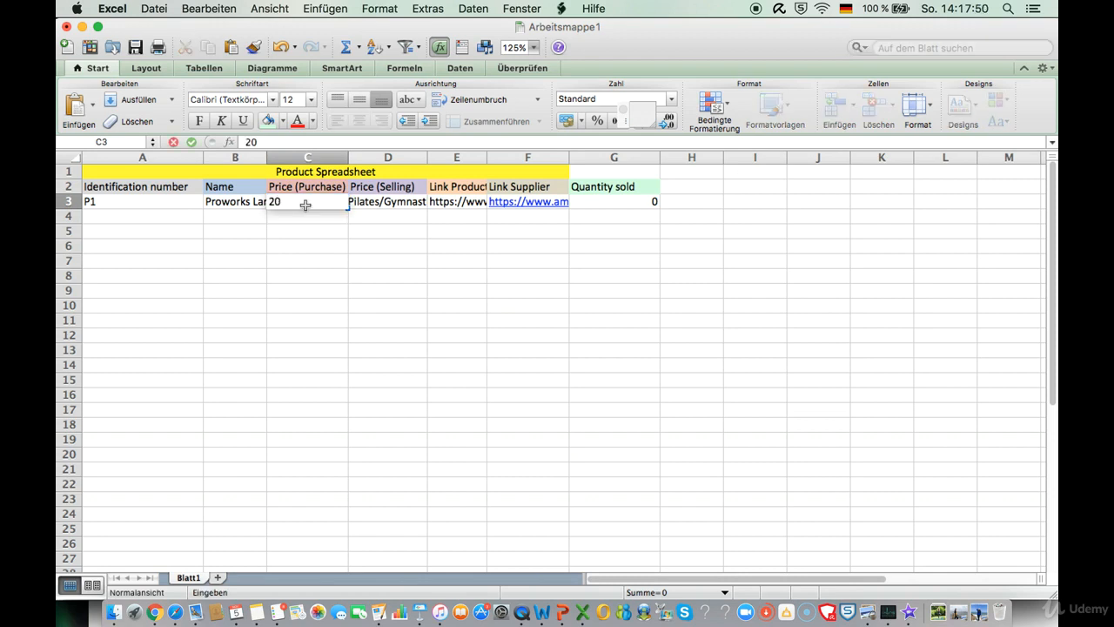
text( USD)
key(Return)
double_click(378, 203)
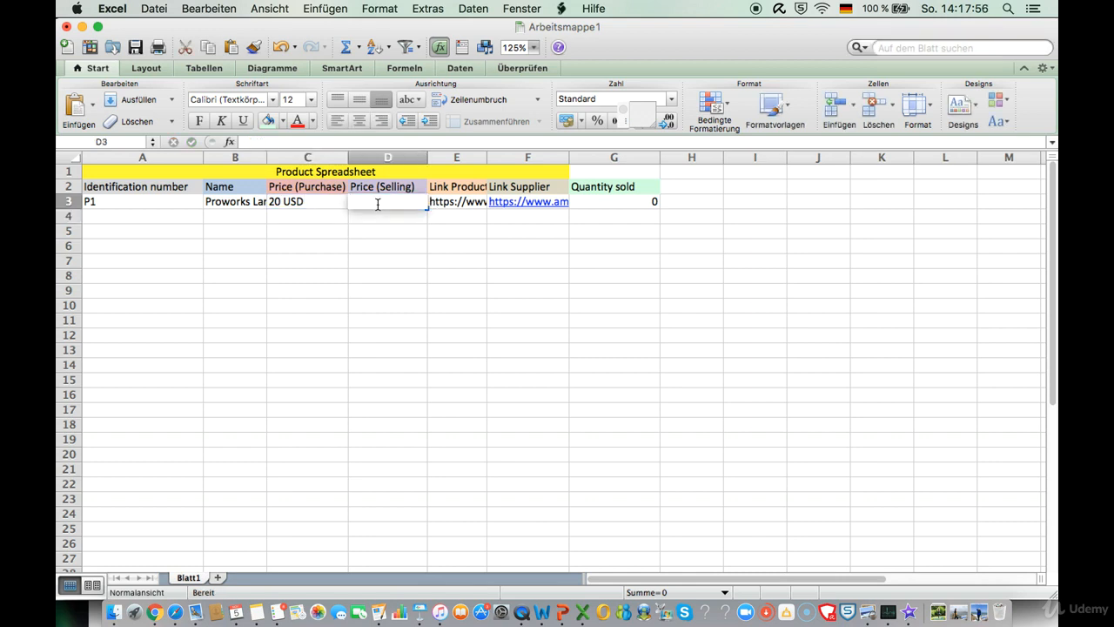
text(2)
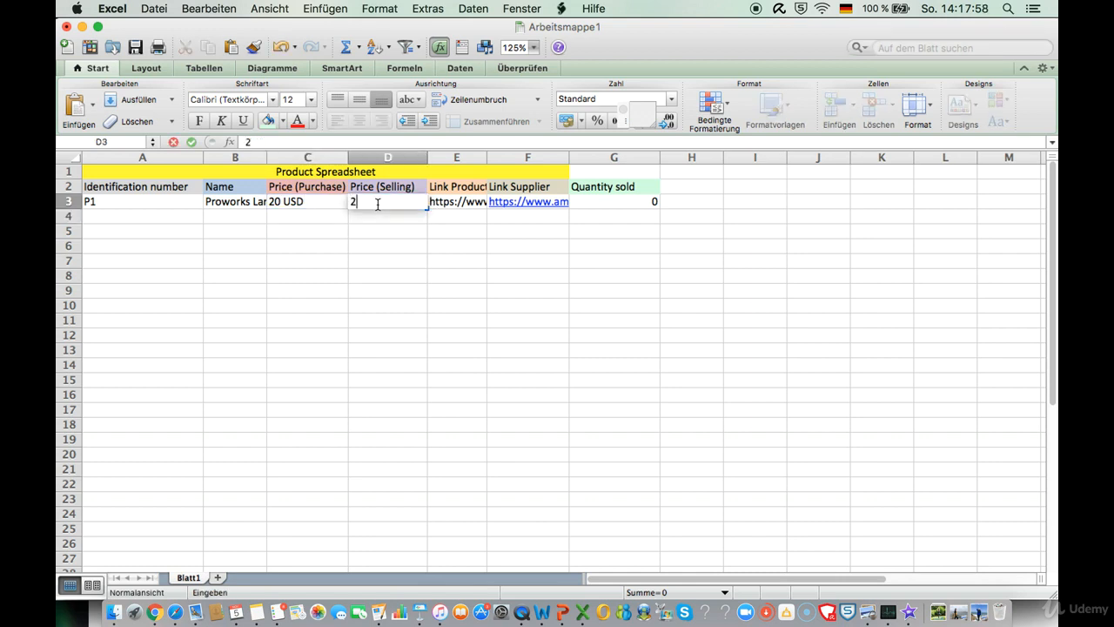
text(5 USD)
key(Return)
click(321, 204)
drag(320, 204, 381, 205)
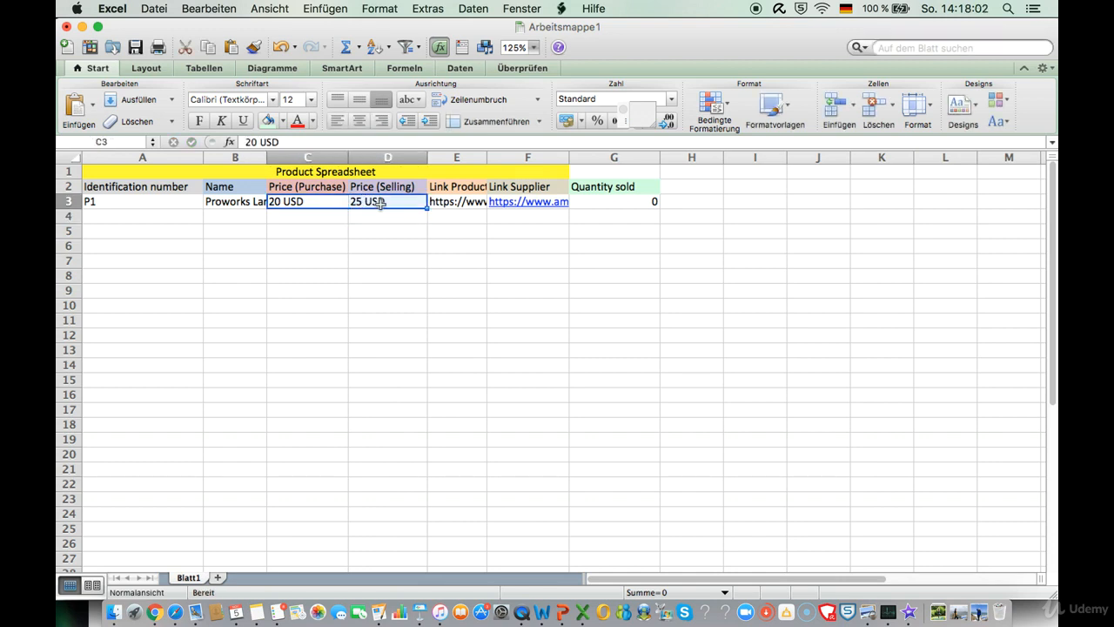
click(599, 204)
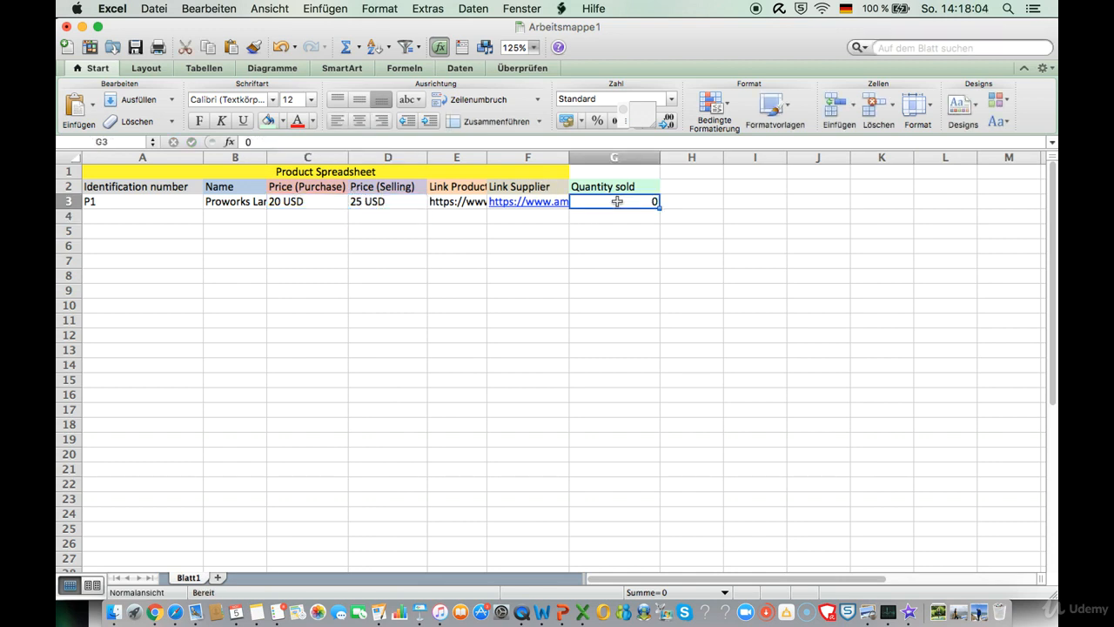
click(135, 201)
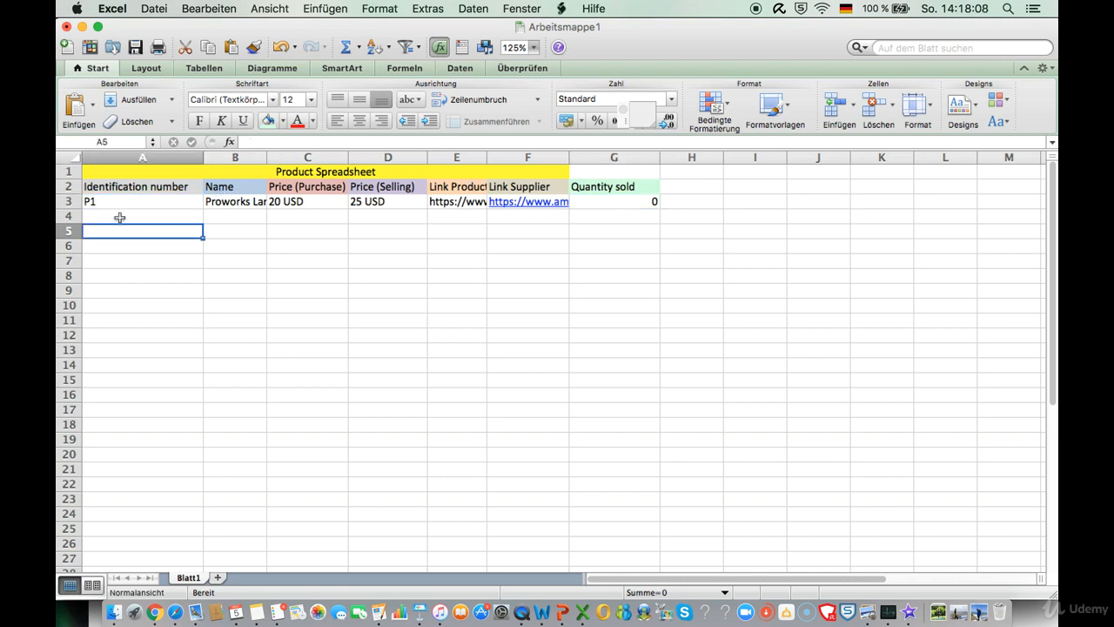
drag(117, 217, 114, 509)
click(228, 261)
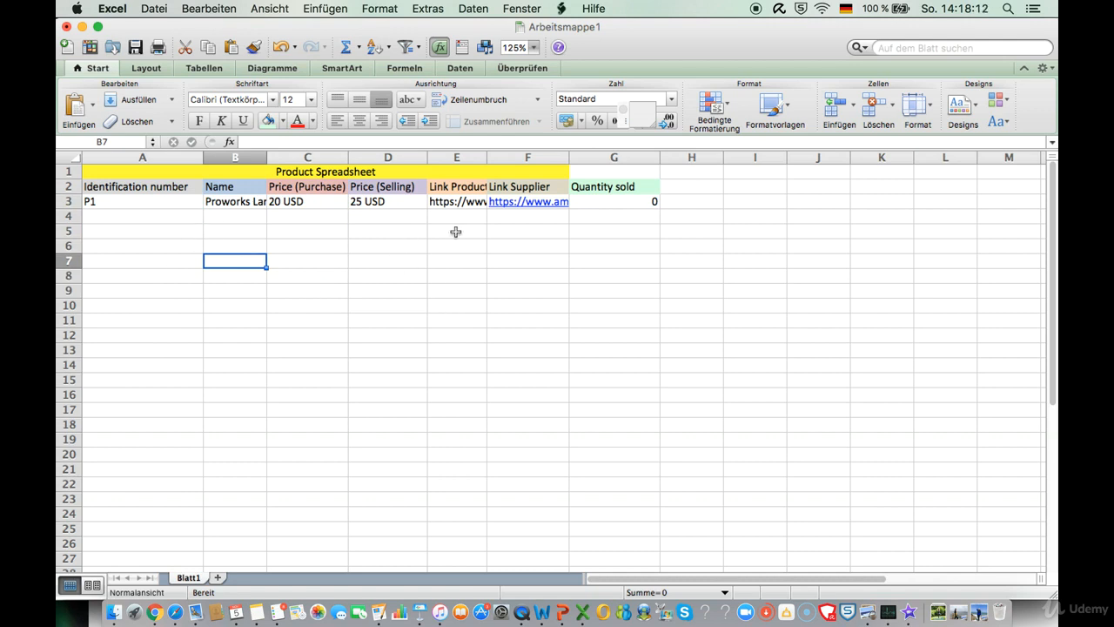
click(162, 210)
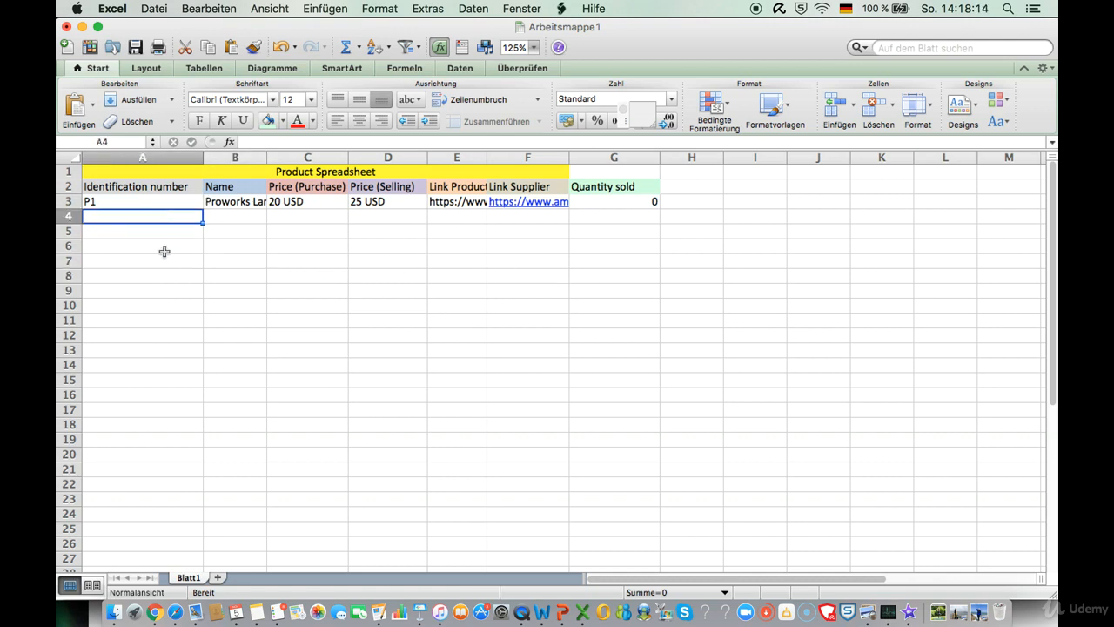
click(126, 199)
click(122, 188)
click(122, 200)
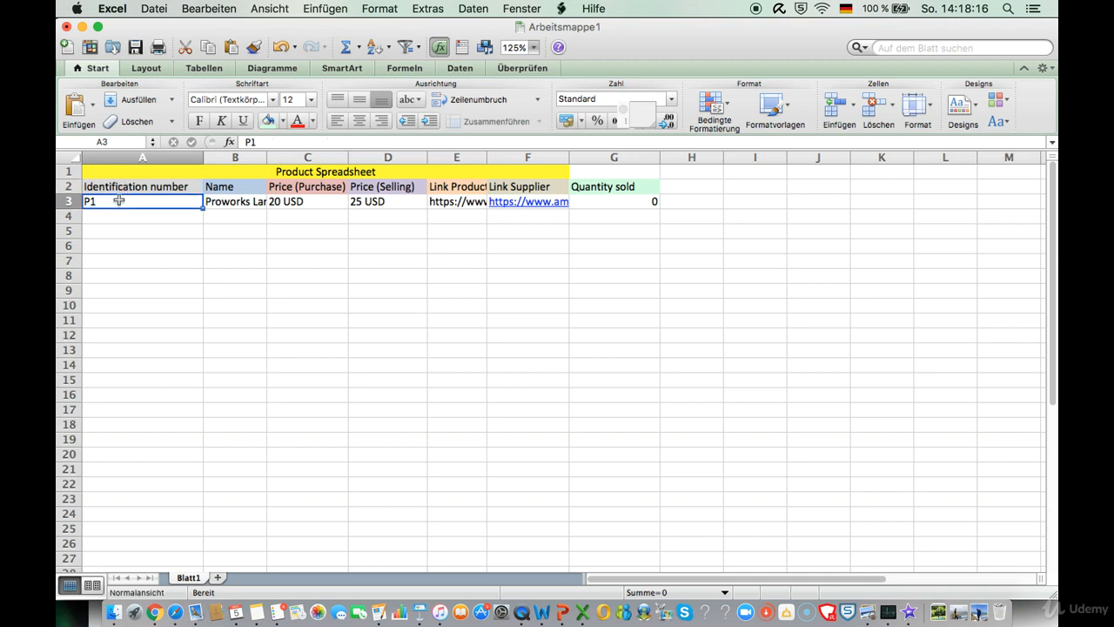
- Review the yoga mat's name in cell B3 and the headings of the price, product link and supplier link columns
click(256, 198)
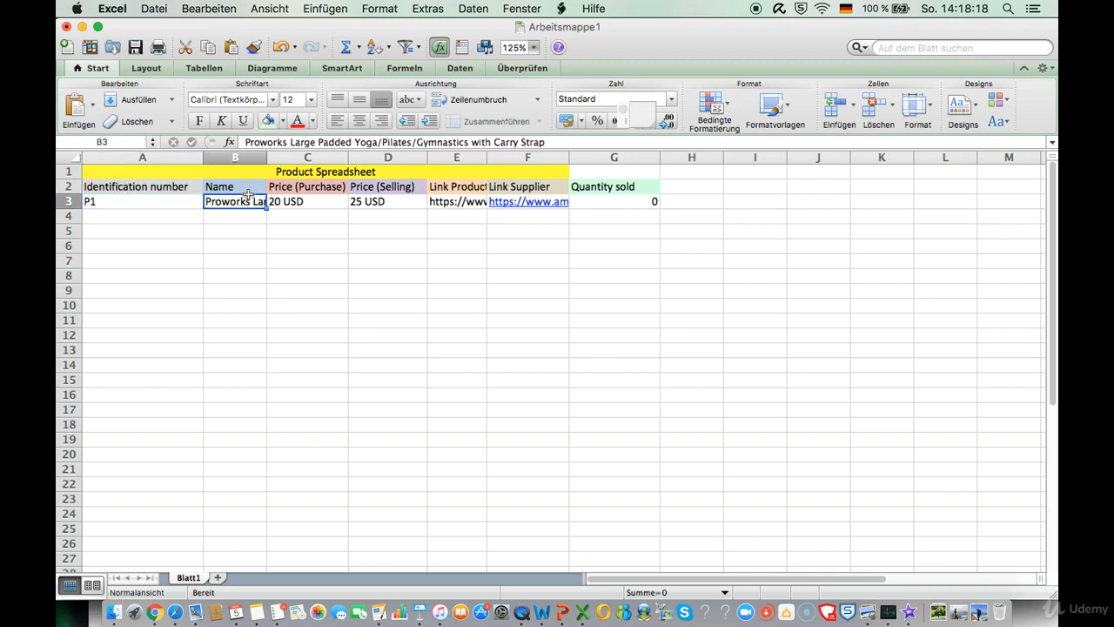
click(300, 186)
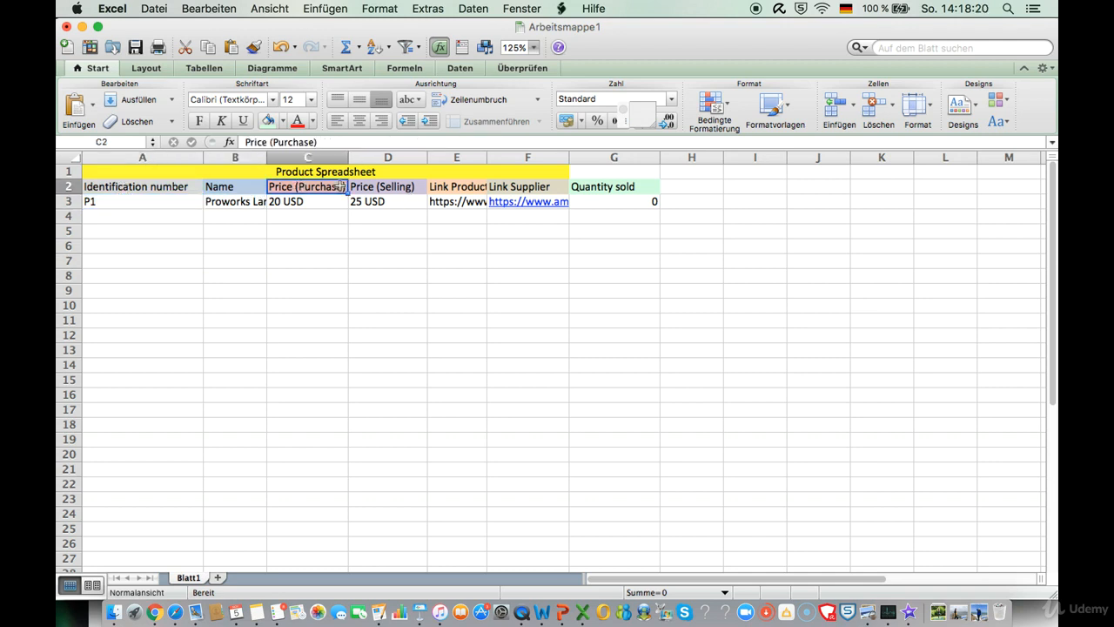
click(388, 188)
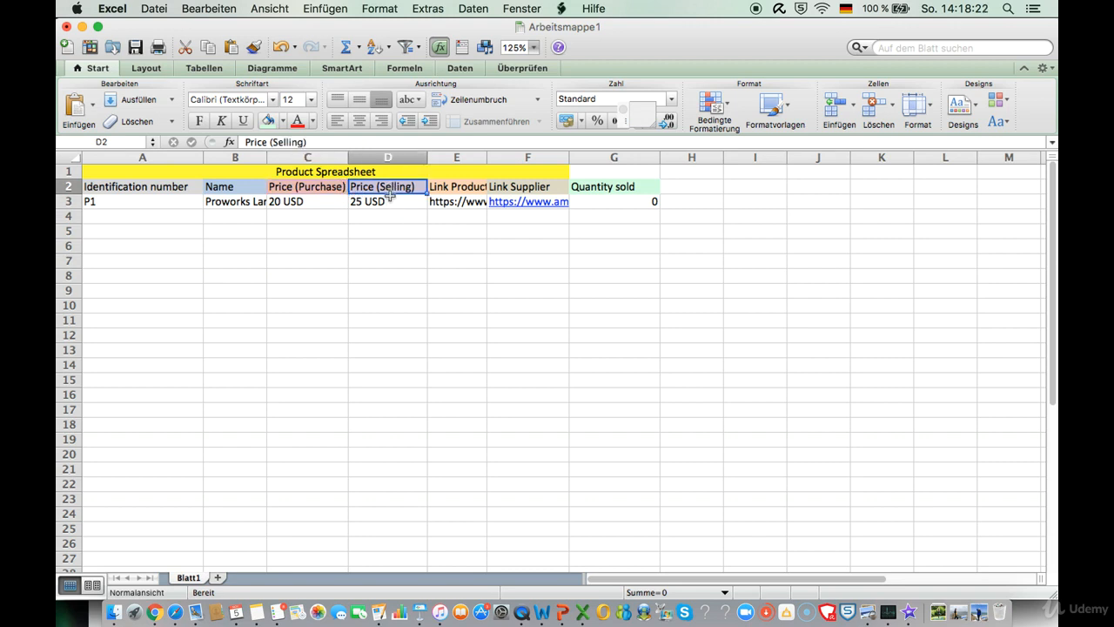
click(463, 190)
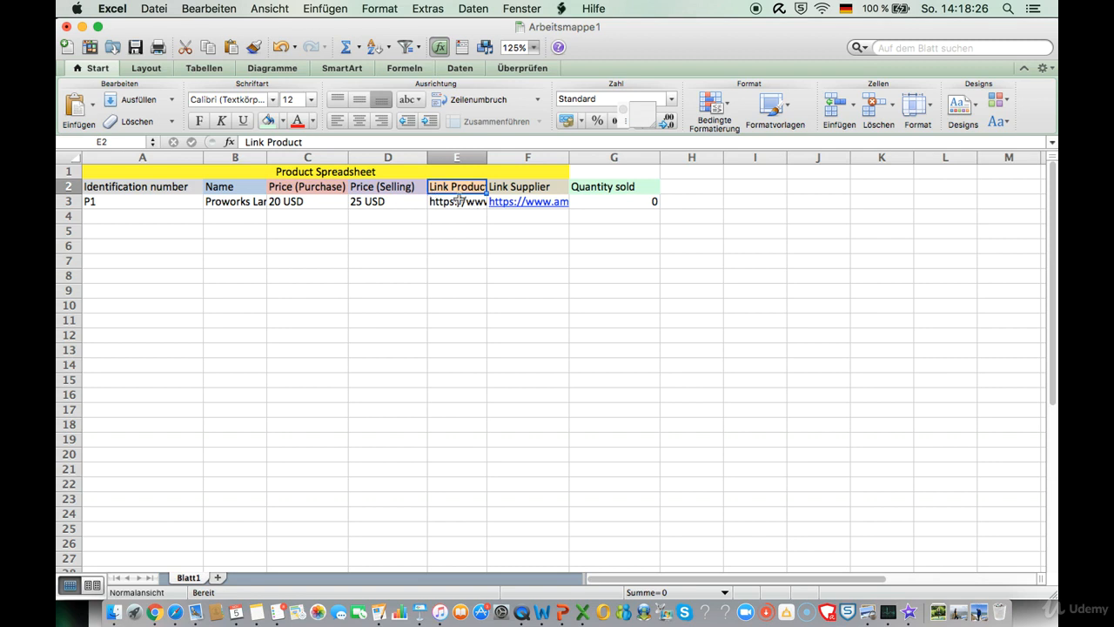
click(531, 187)
click(461, 192)
- Examine the Quantity sold column and its entry in cell G3, as well as the yoga mat's complete record in row 3
click(588, 187)
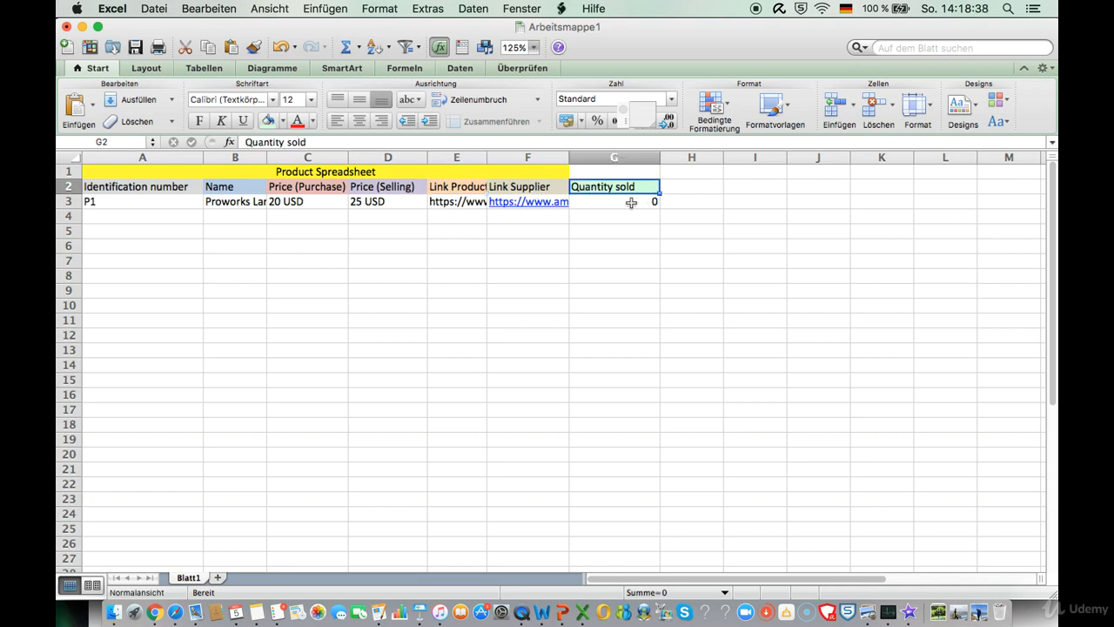
double_click(631, 202)
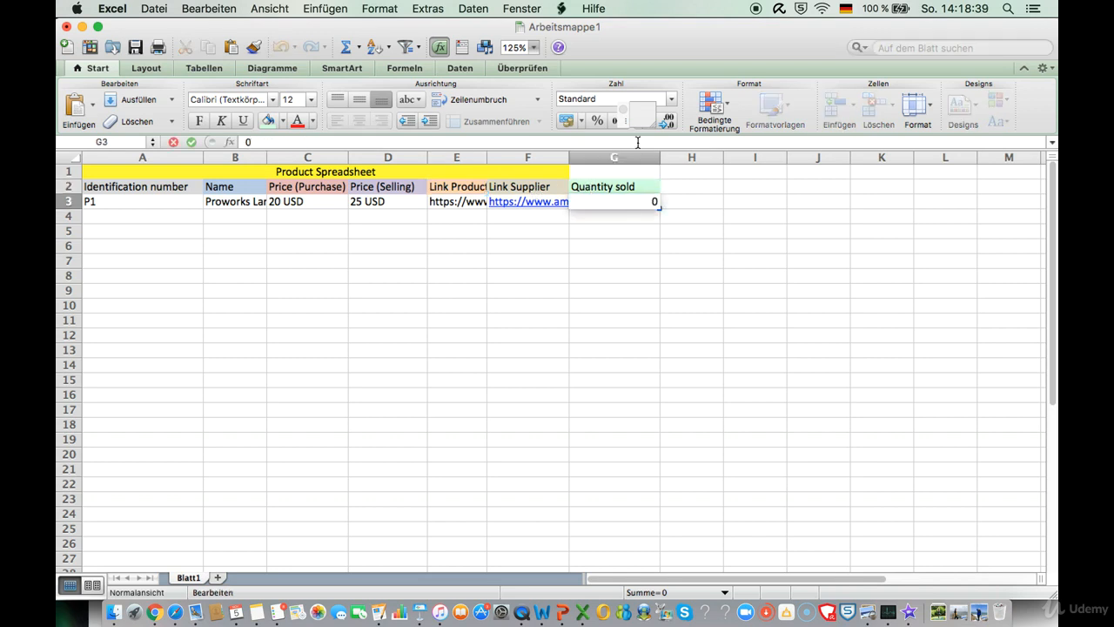
double_click(654, 201)
click(588, 216)
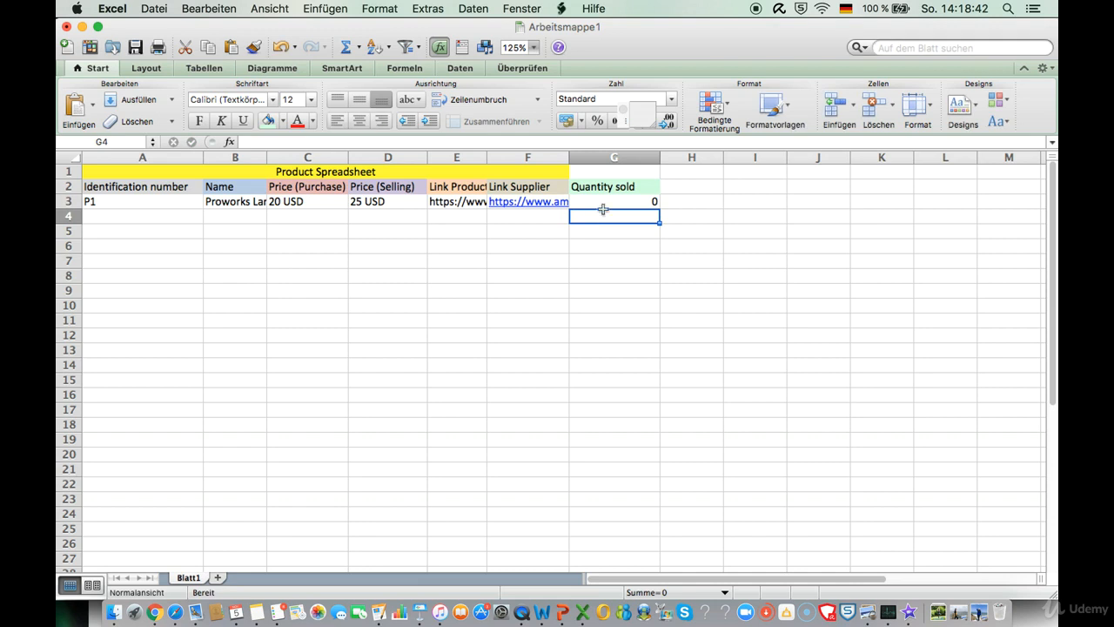
click(613, 187)
click(629, 202)
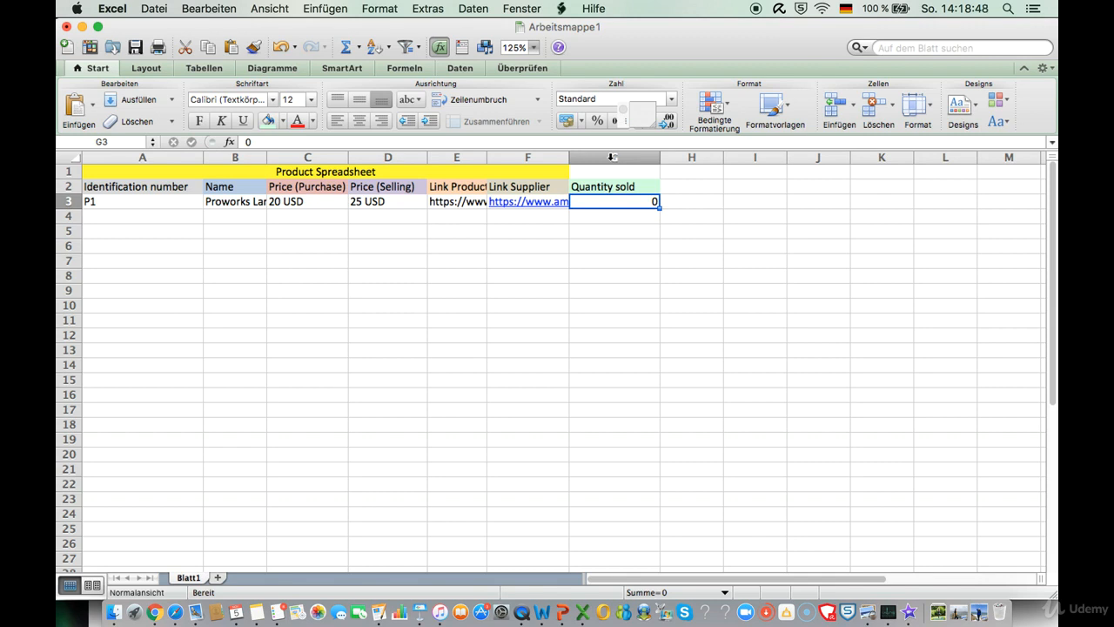
click(611, 157)
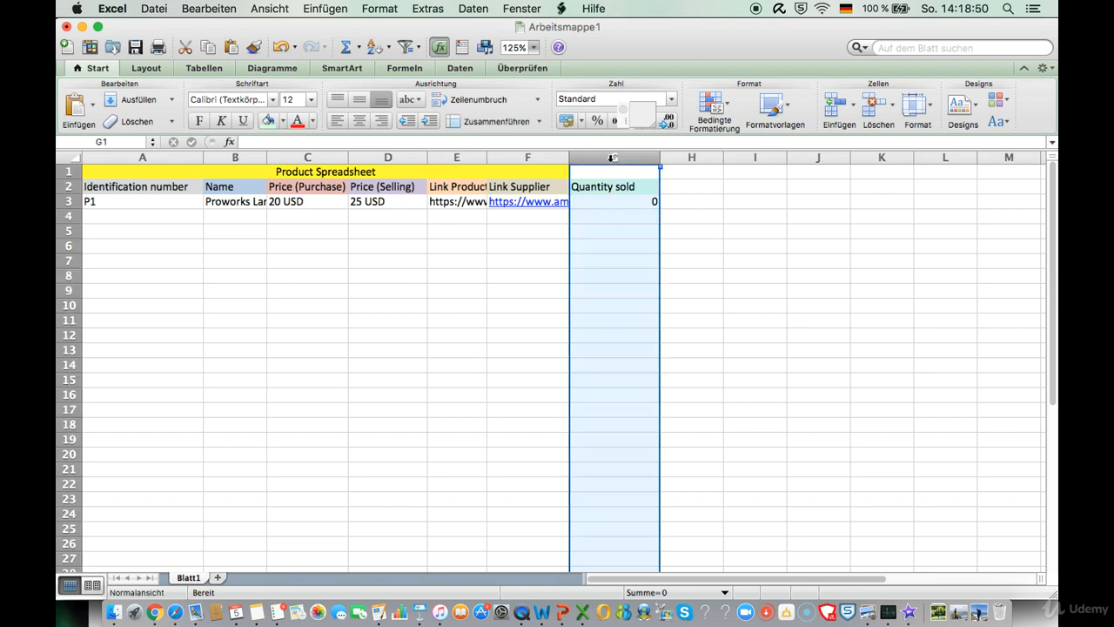
click(604, 199)
drag(614, 210, 649, 472)
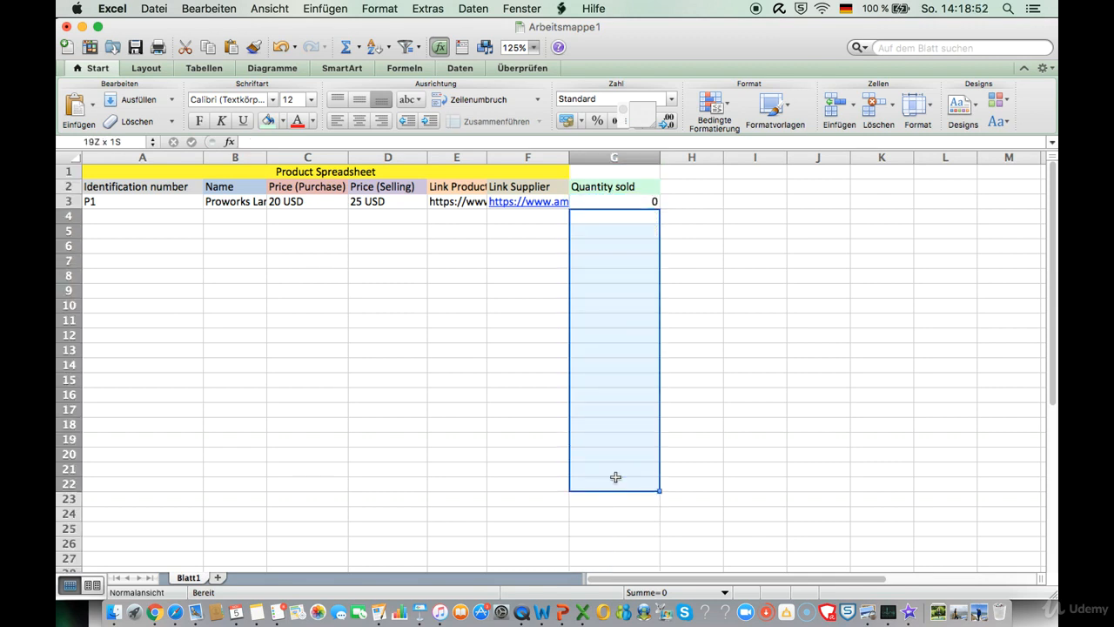
click(609, 281)
click(630, 219)
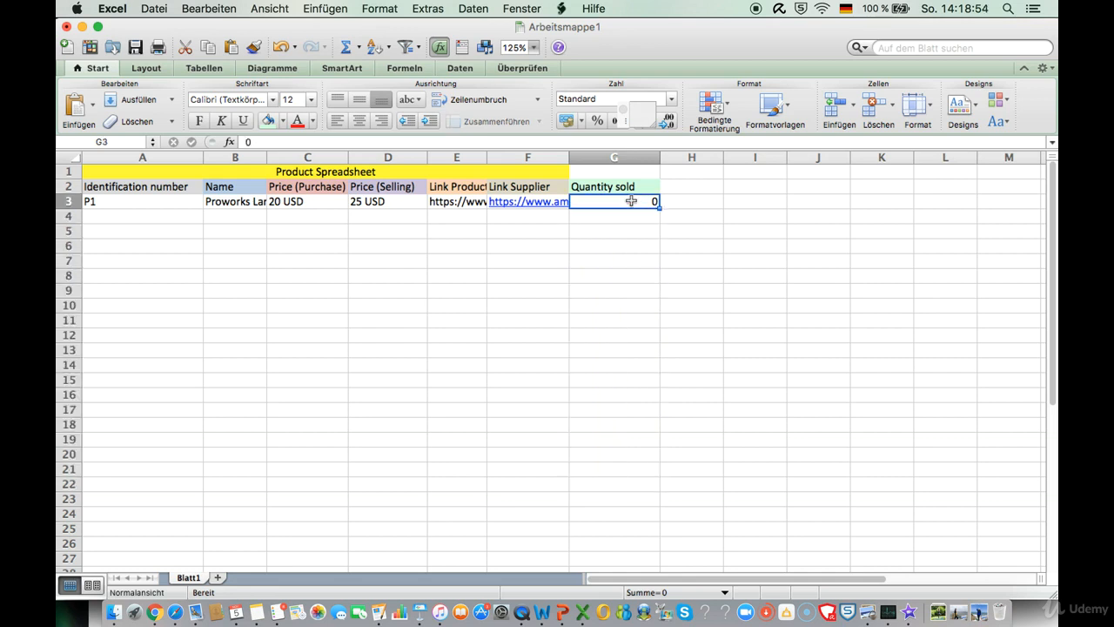
double_click(640, 205)
click(636, 231)
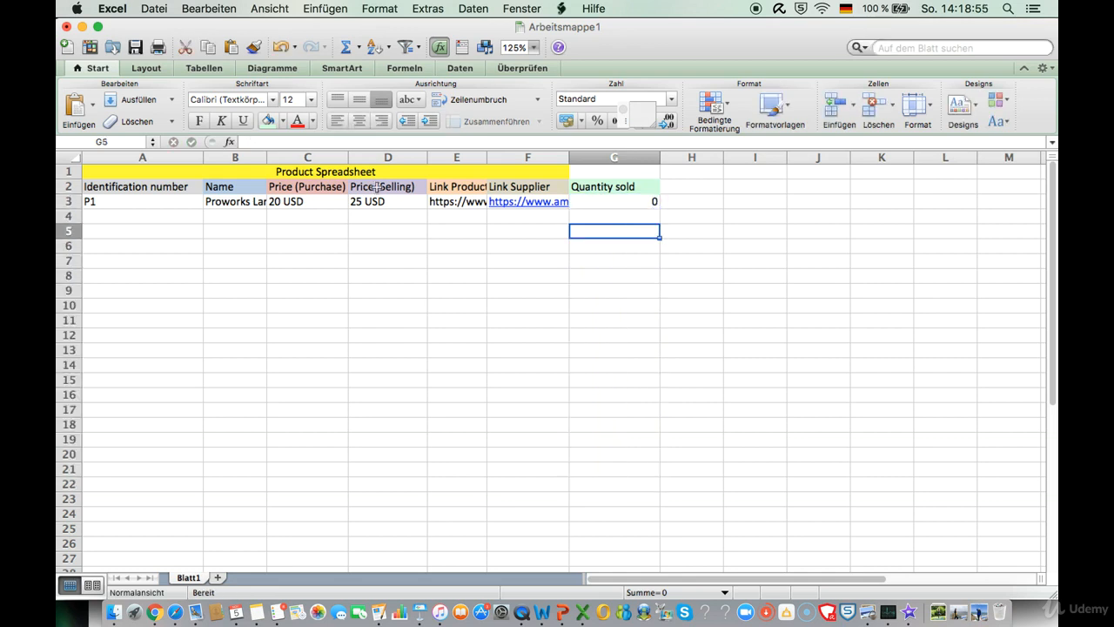
click(66, 201)
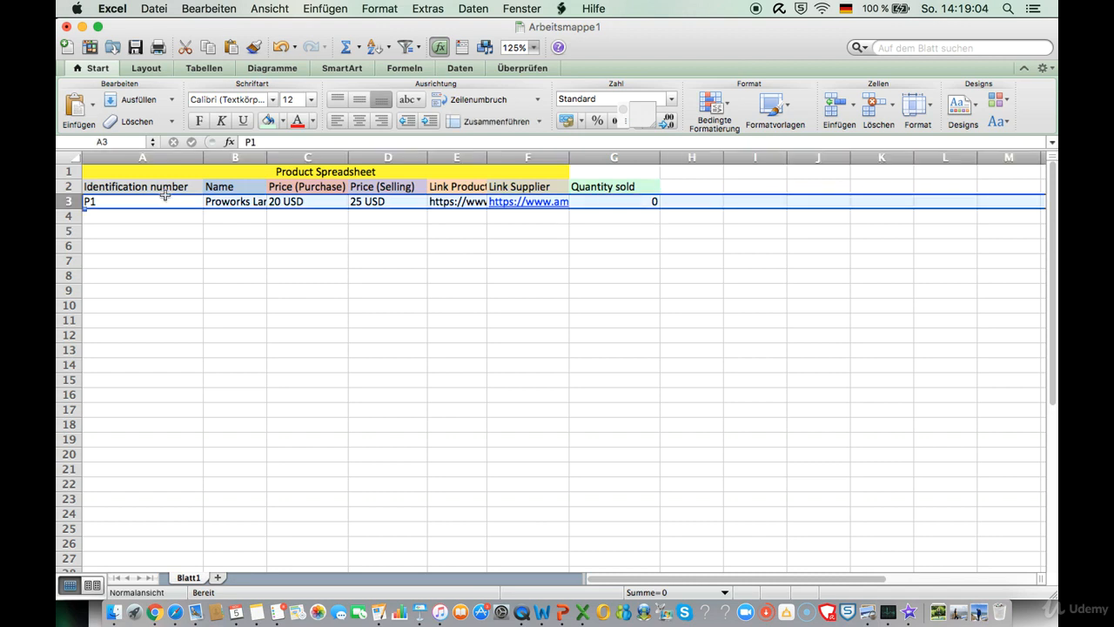
click(604, 270)
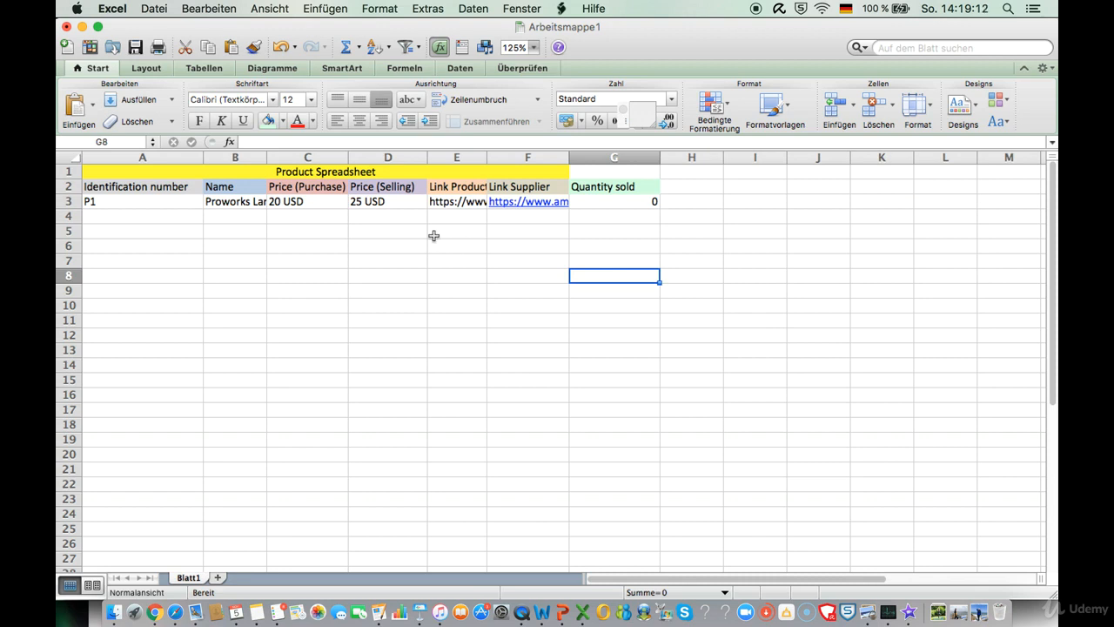
- Open the yoga mat's Facebook Marketplace listing in Chrome and compare its title and photos with the Amazon product page
click(154, 612)
click(235, 38)
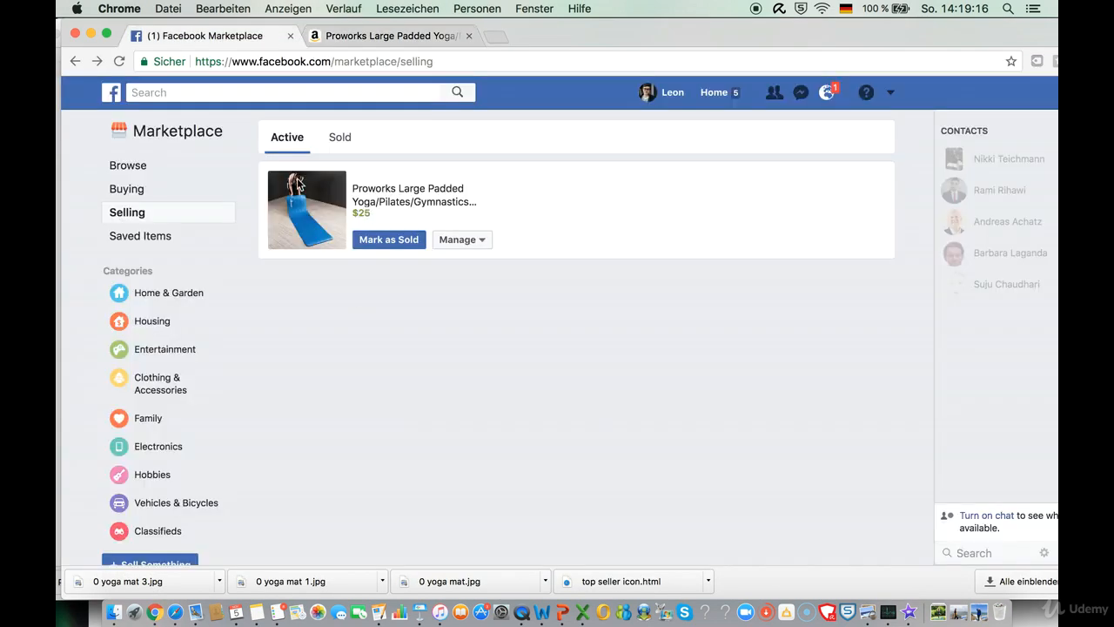
click(374, 188)
click(386, 38)
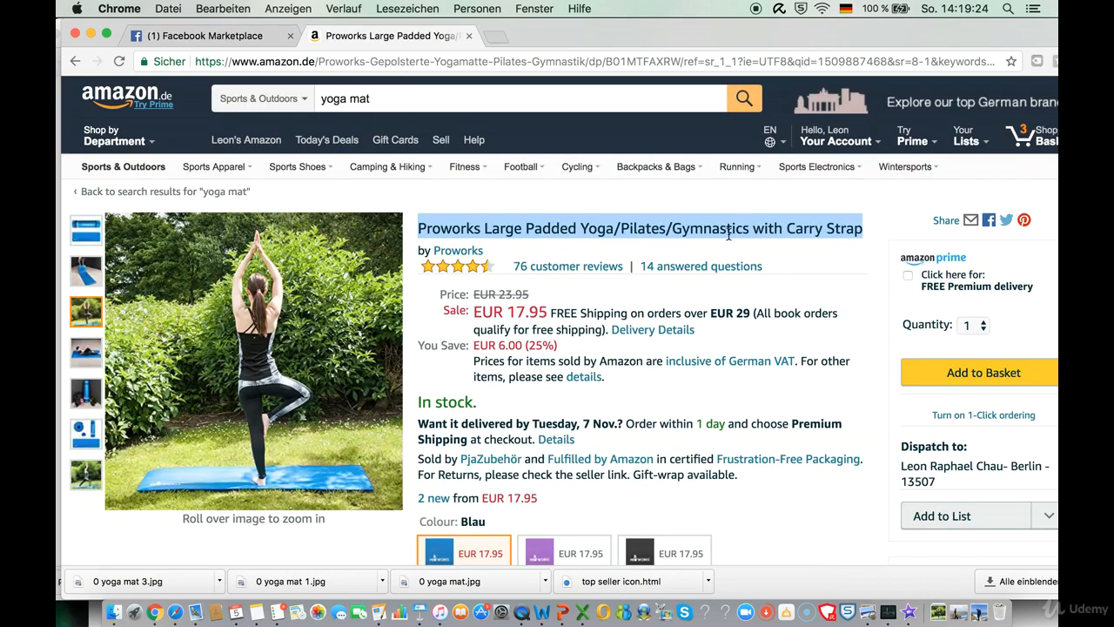
click(259, 38)
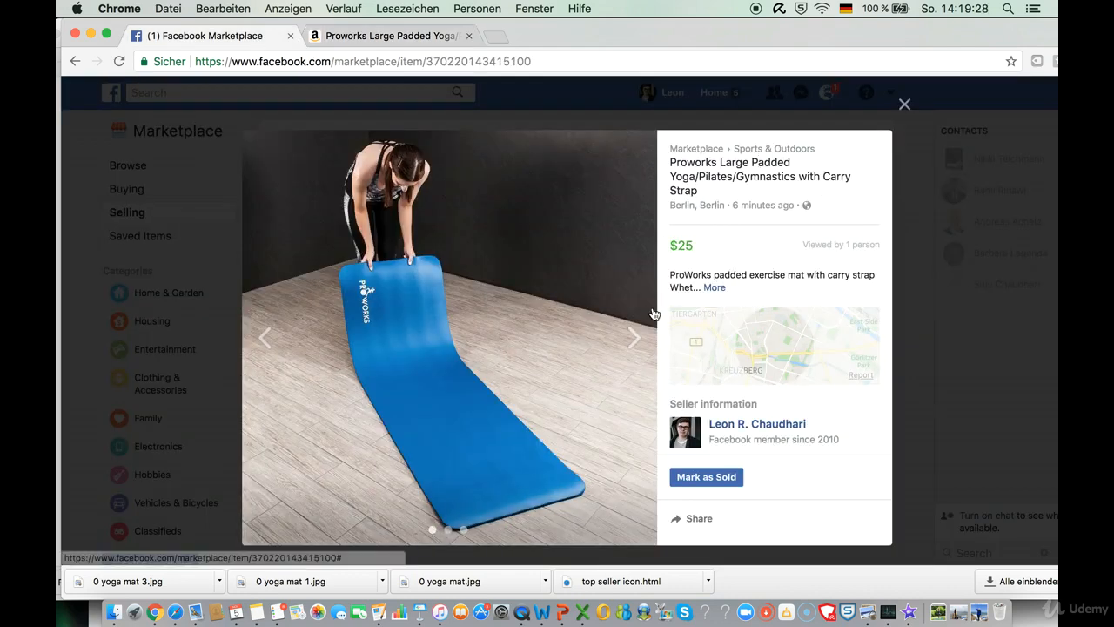
click(635, 336)
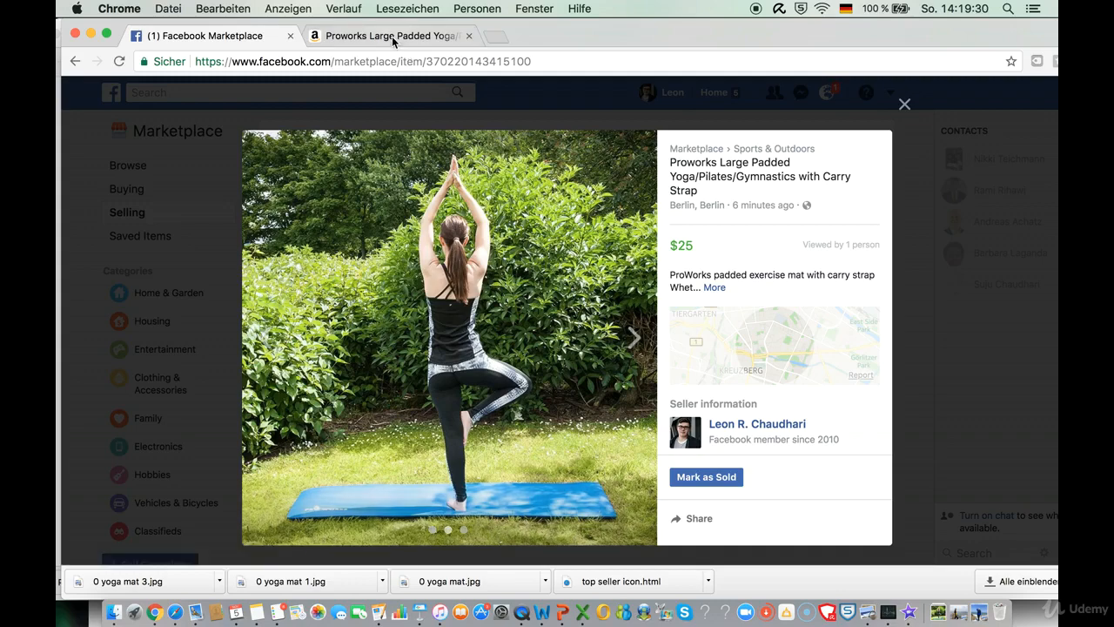
click(392, 36)
- Expand the Marketplace listing's full description and compare it with the product description on the yoga mat's Amazon page
click(225, 40)
click(711, 288)
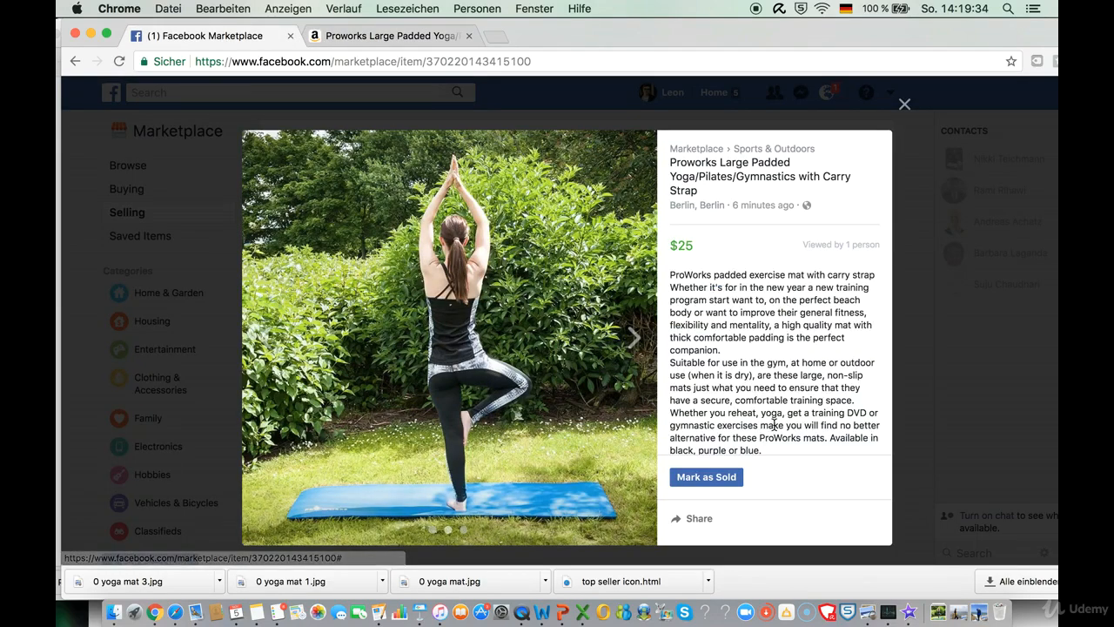
scroll(774, 425, down, 1)
scroll(774, 388, down, 3)
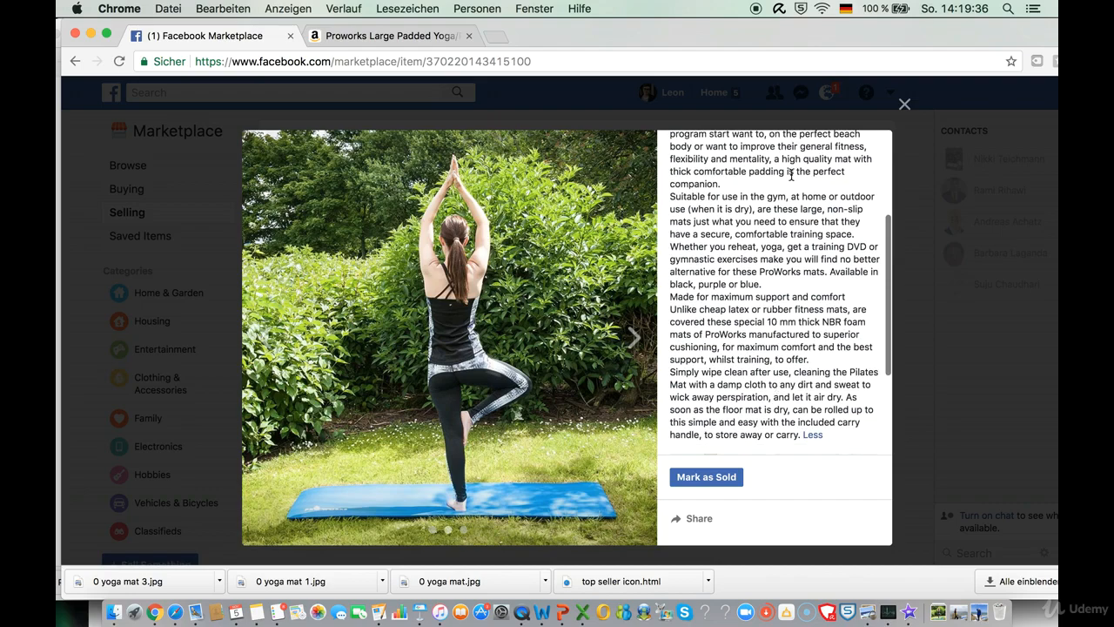
scroll(790, 175, up, 3)
click(391, 36)
scroll(389, 348, down, 5)
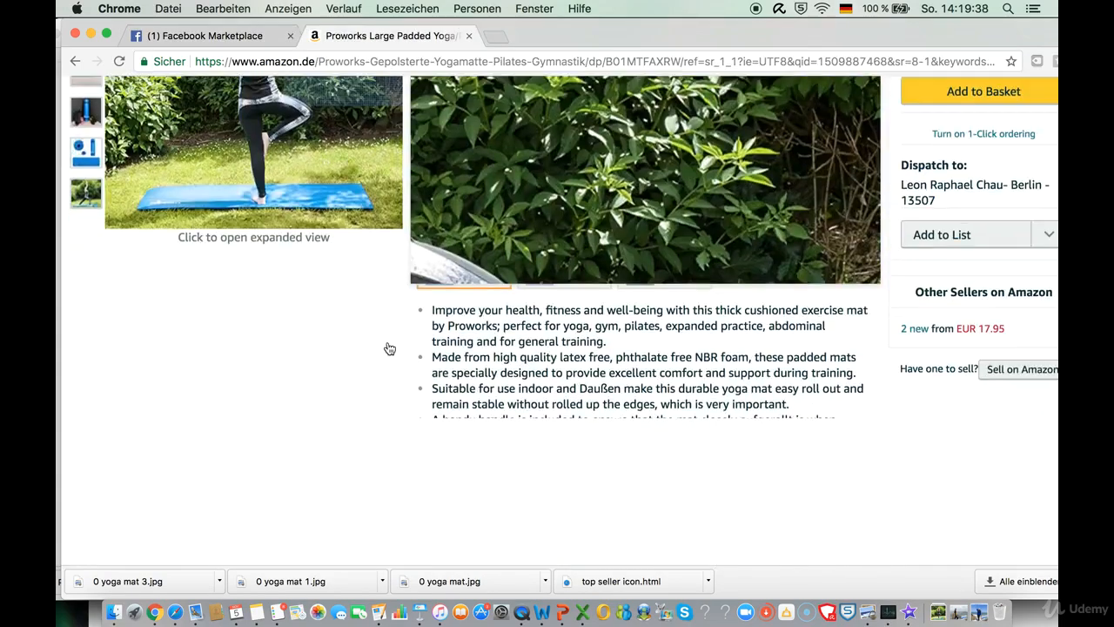
scroll(389, 348, down, 15)
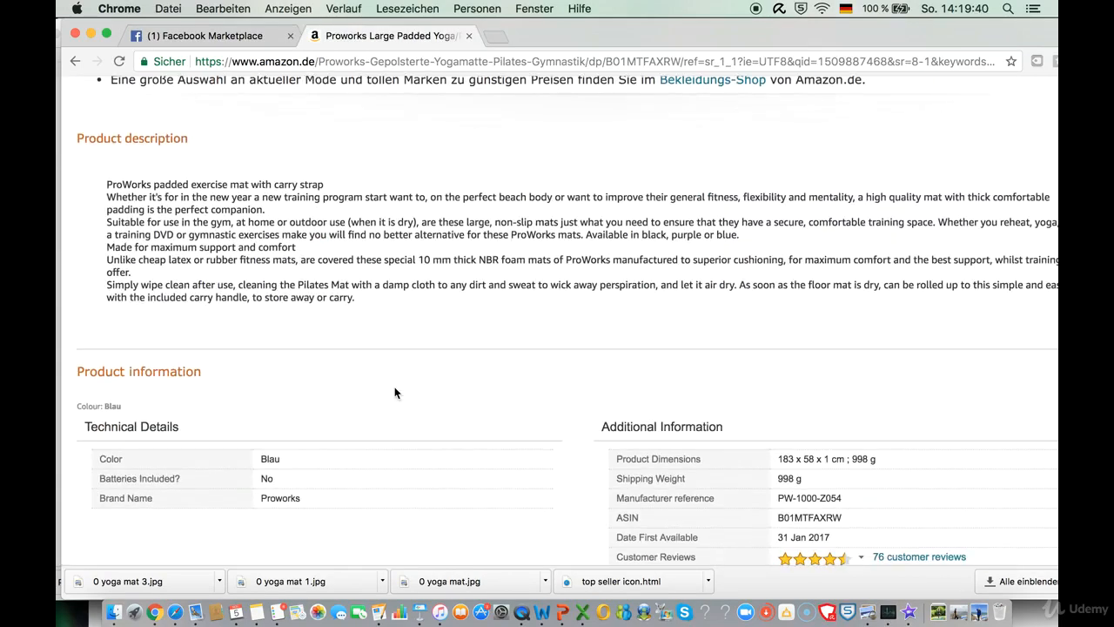
scroll(394, 393, down, 1)
drag(258, 254, 90, 172)
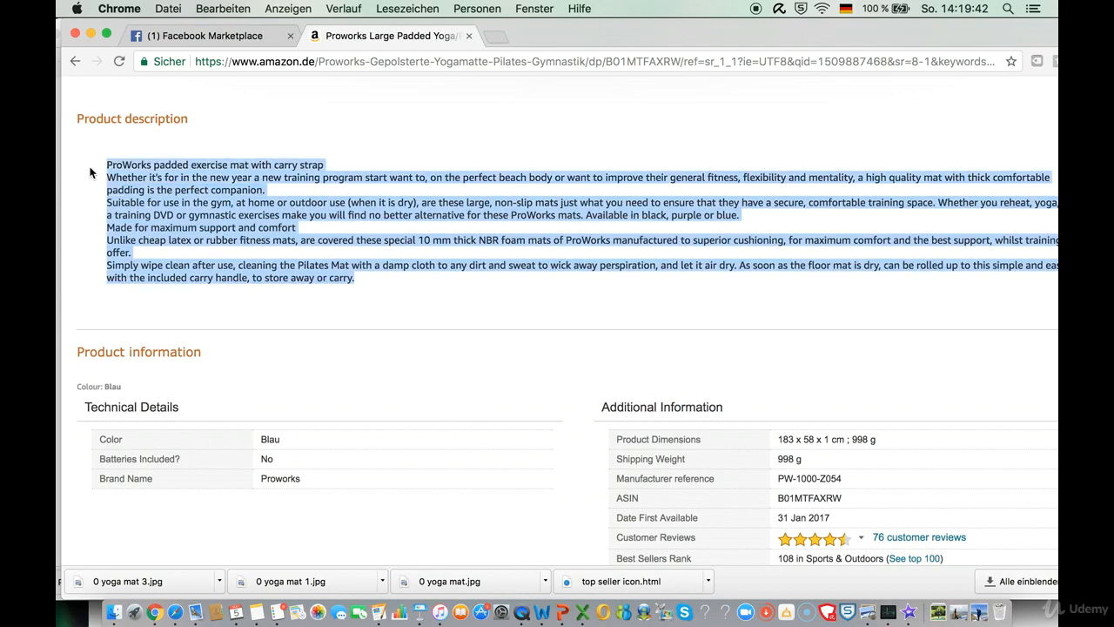
click(202, 36)
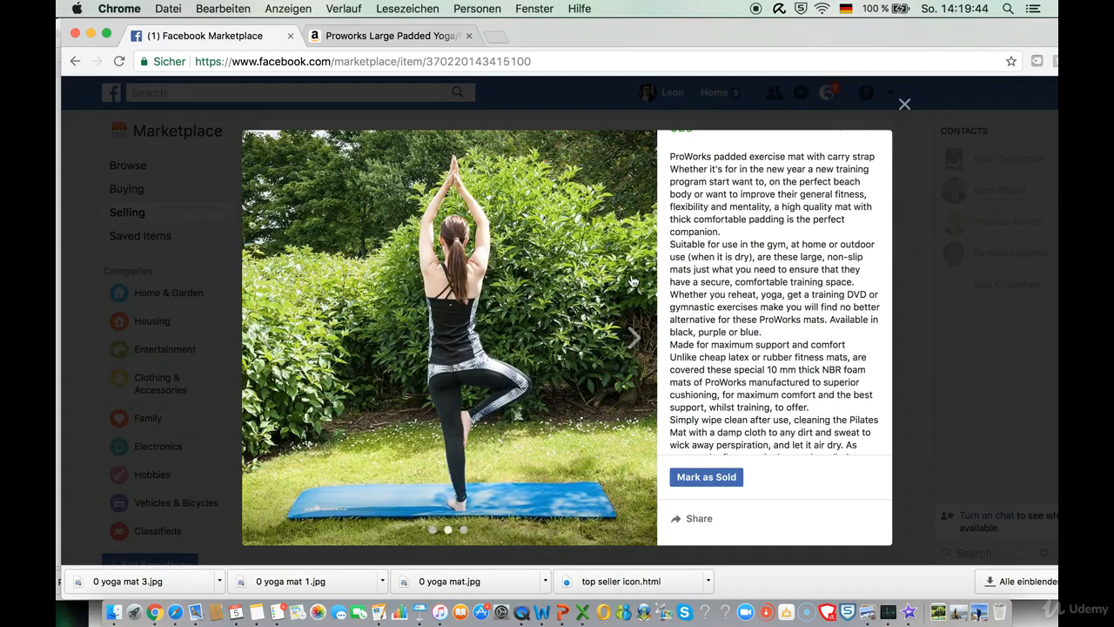
scroll(725, 340, down, 3)
scroll(725, 339, up, 5)
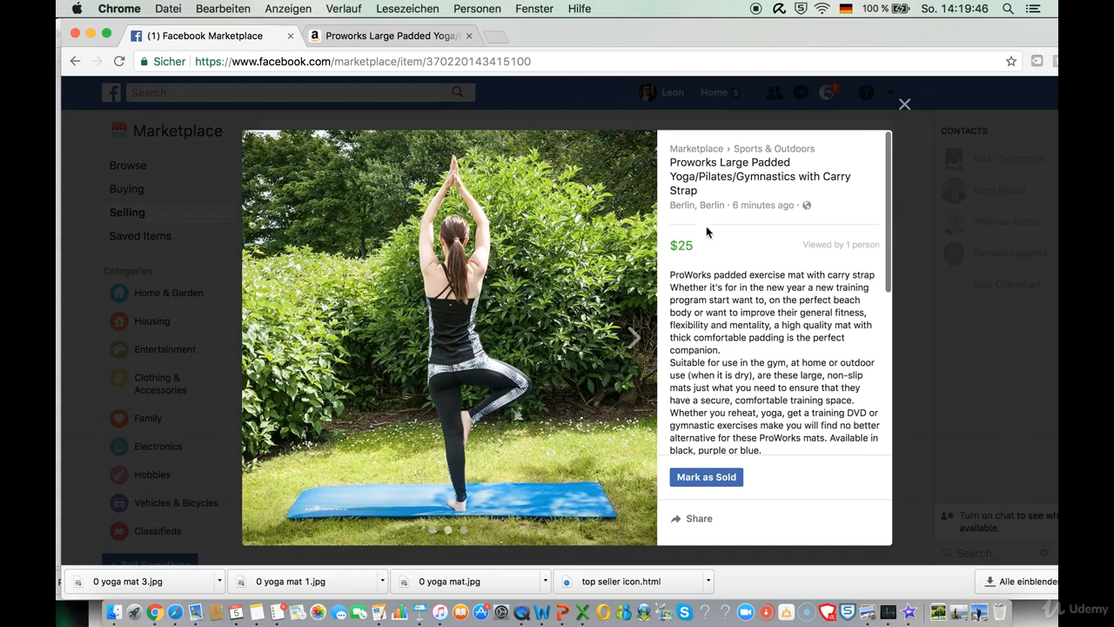
- View the listing's location on the enlarged map, zoomed out one level, and close the map
scroll(719, 244, down, 5)
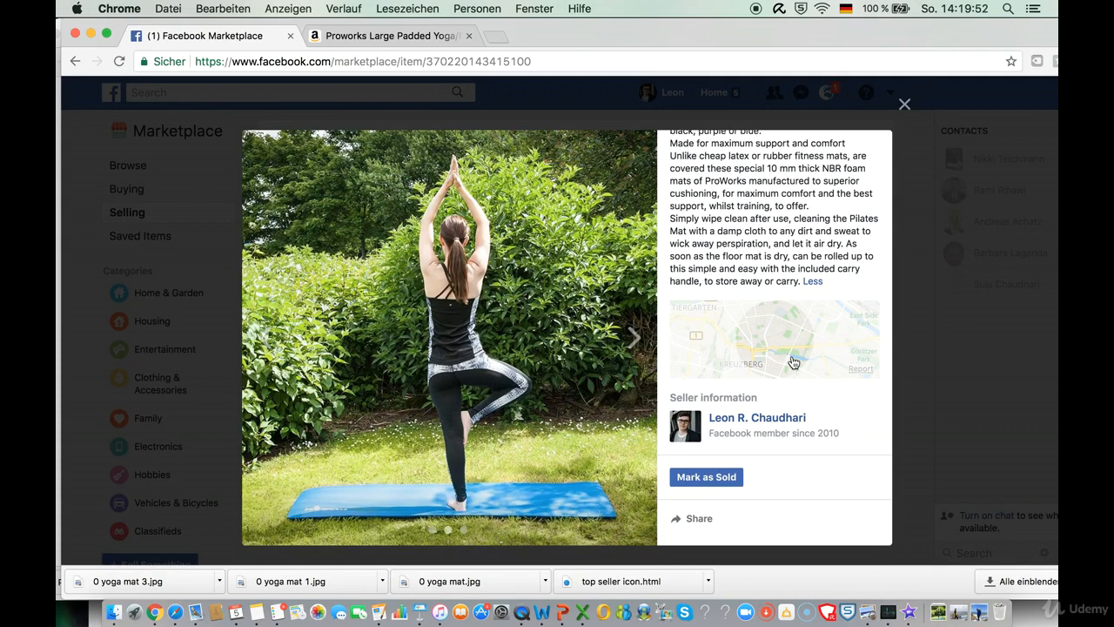
click(789, 352)
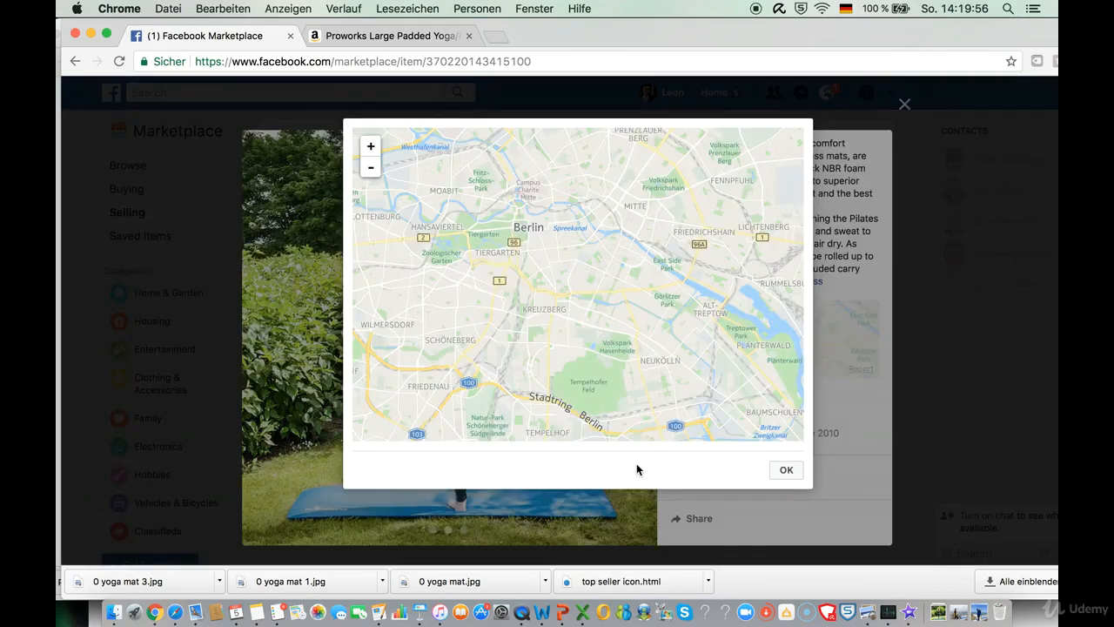
click(371, 166)
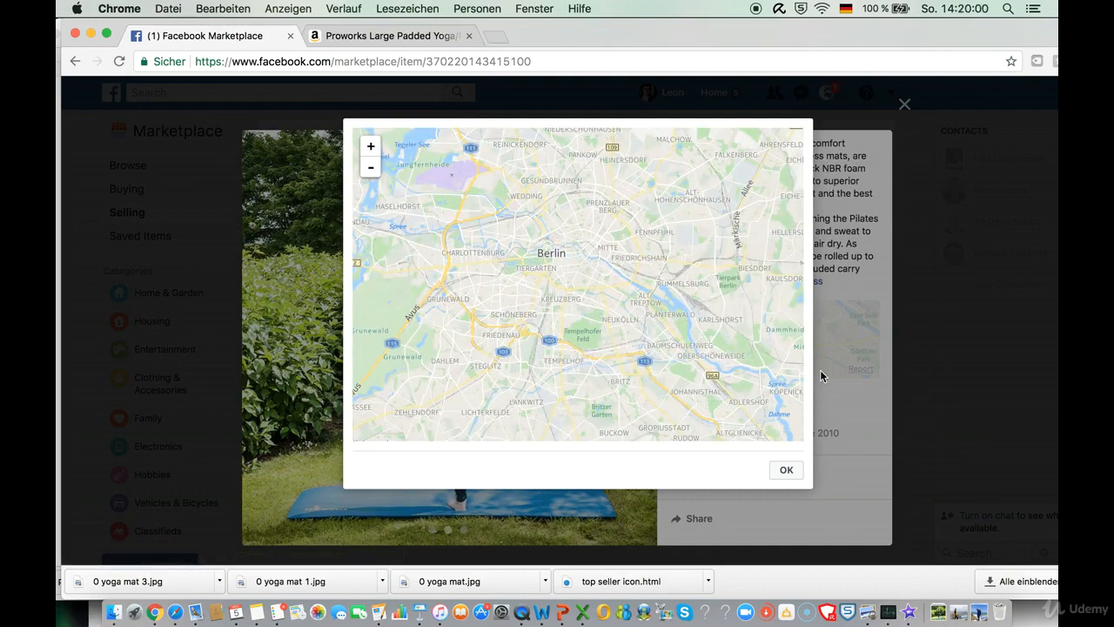
click(787, 469)
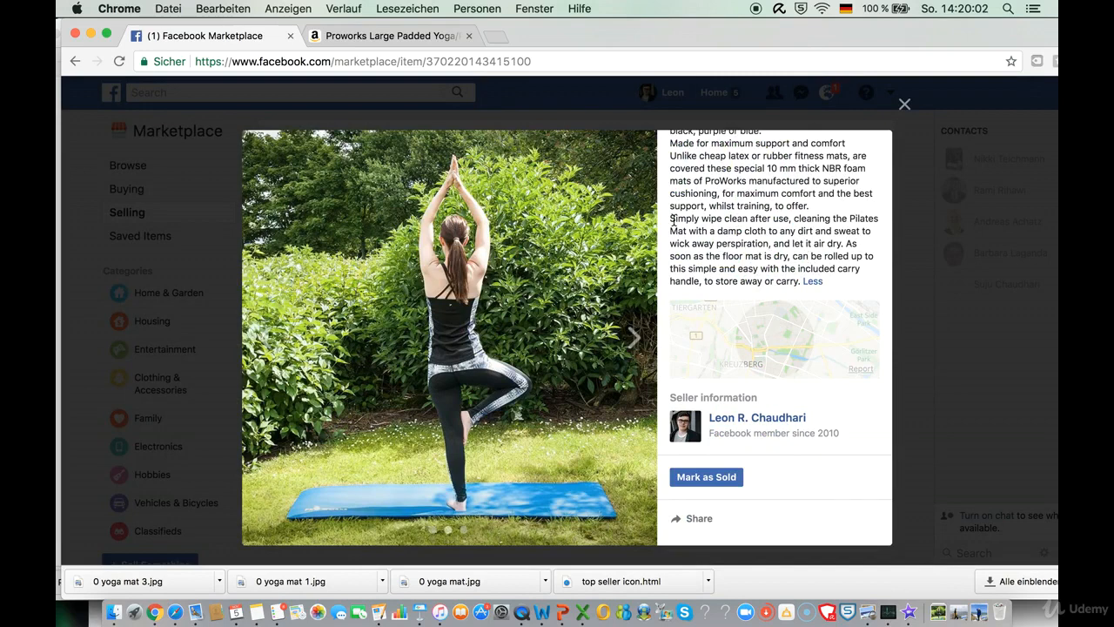
- Switch back to the product spreadsheet in Excel and select the empty cell A4 under Identification number
click(582, 612)
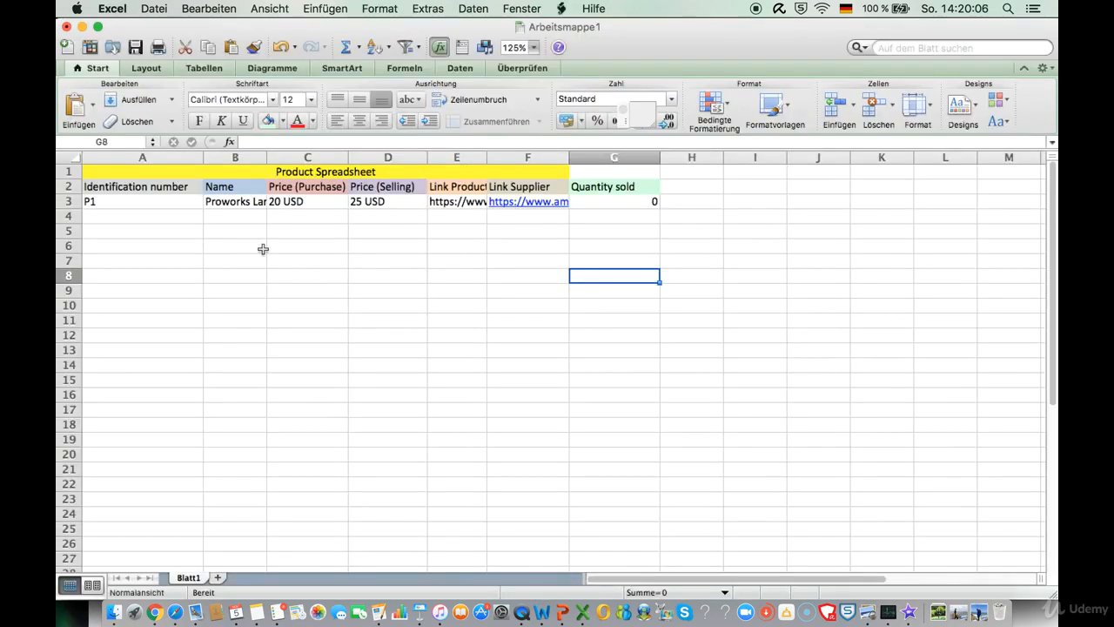
click(173, 216)
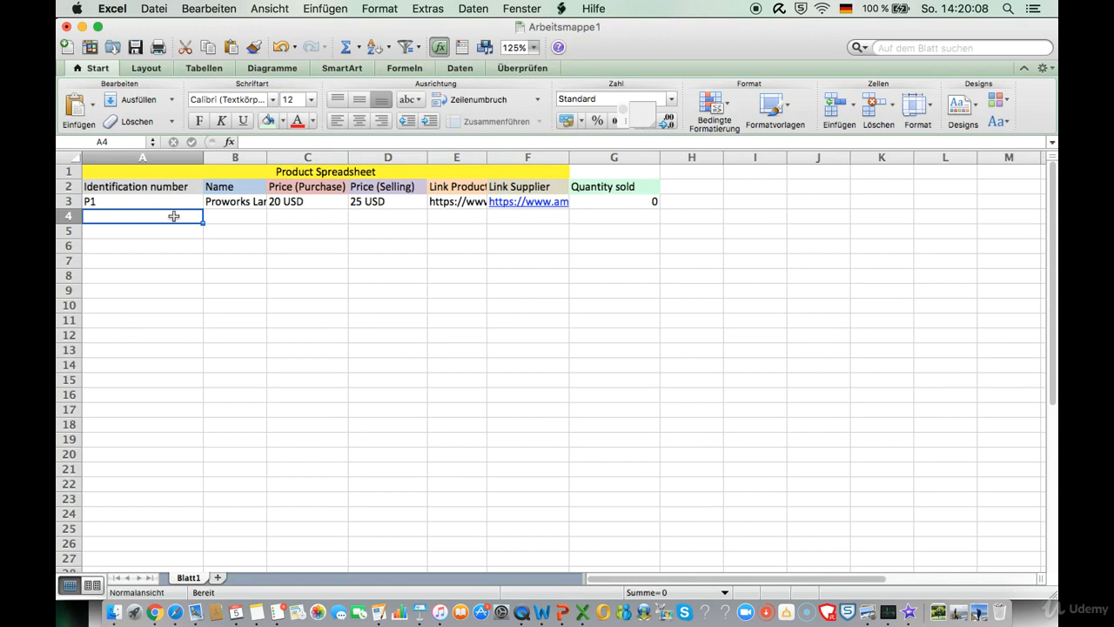